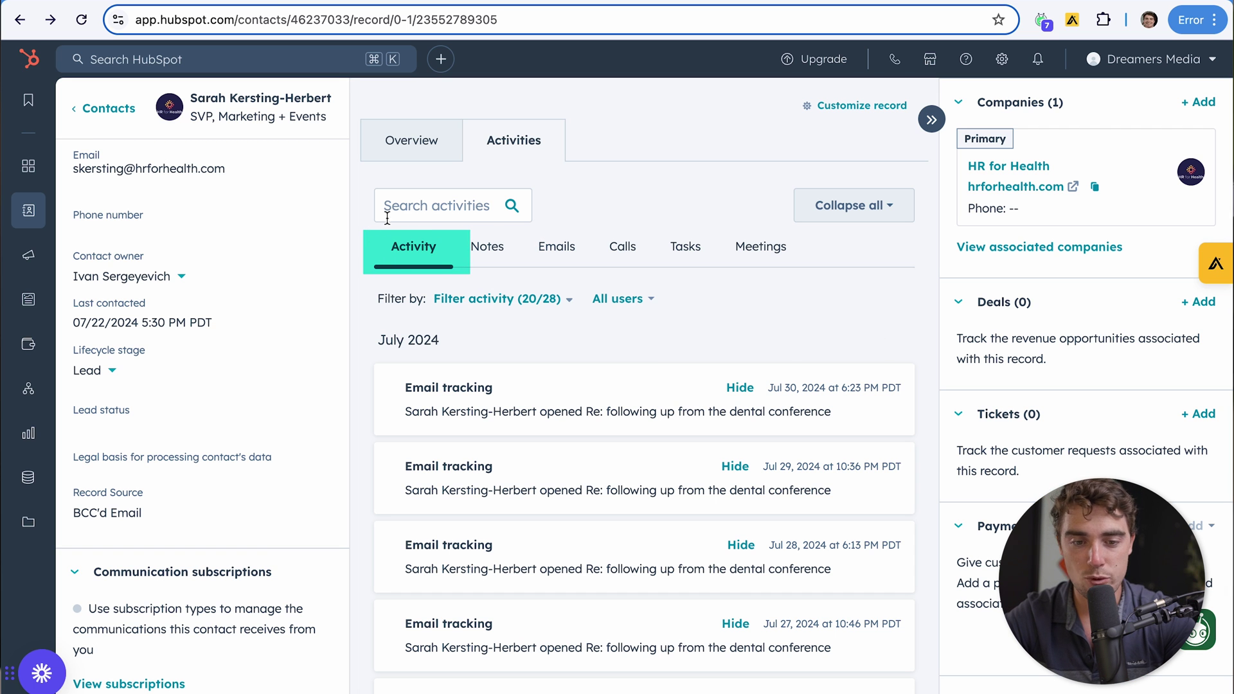
pyautogui.scroll(-10, 524, 375)
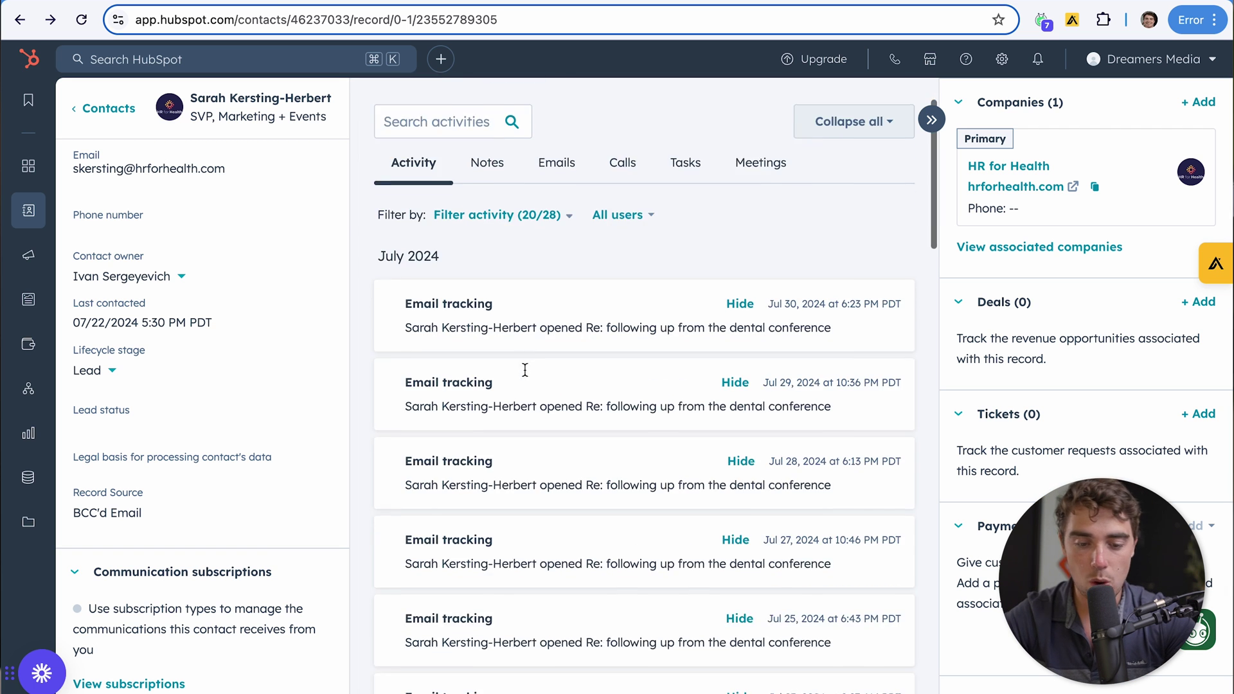
pyautogui.scroll(-8, 524, 371)
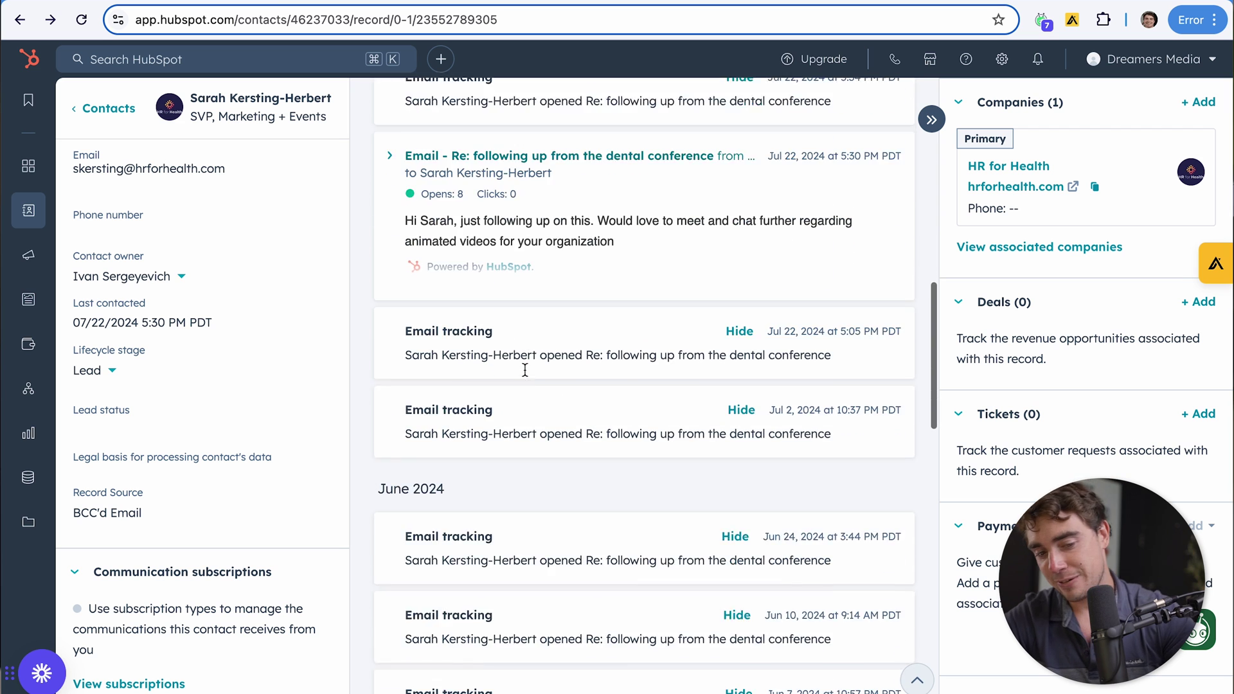
pyautogui.scroll(-7, 524, 373)
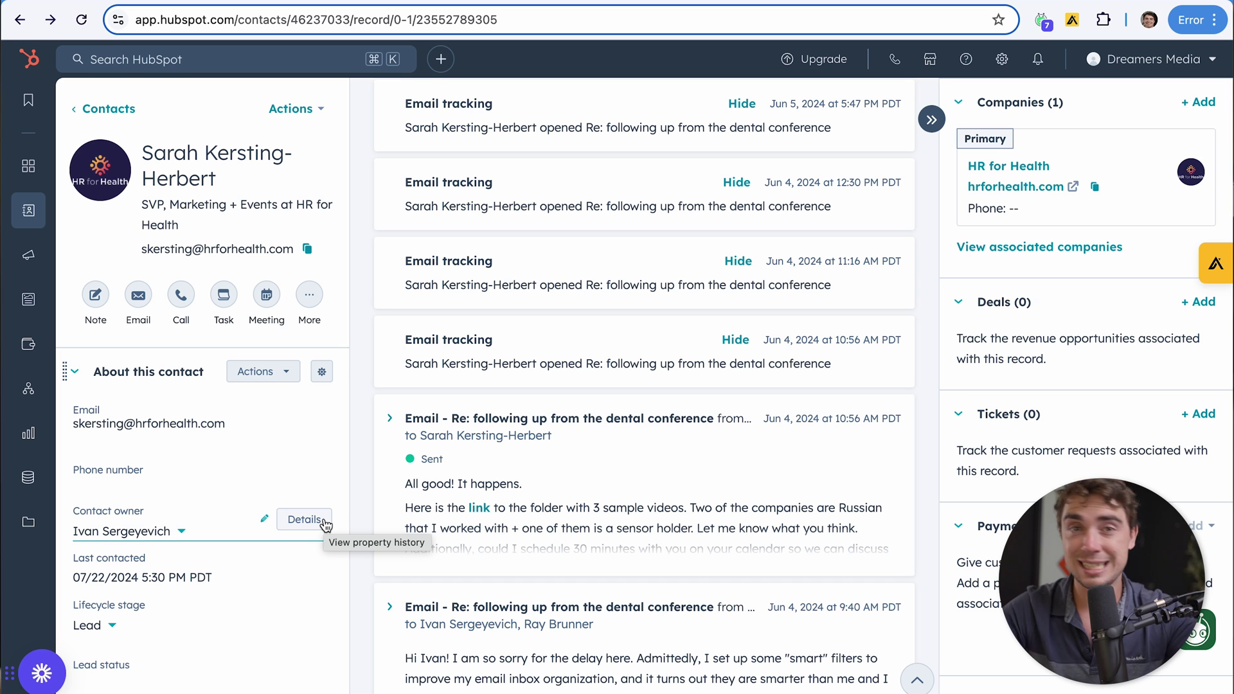
pyautogui.moveTo(50, 220)
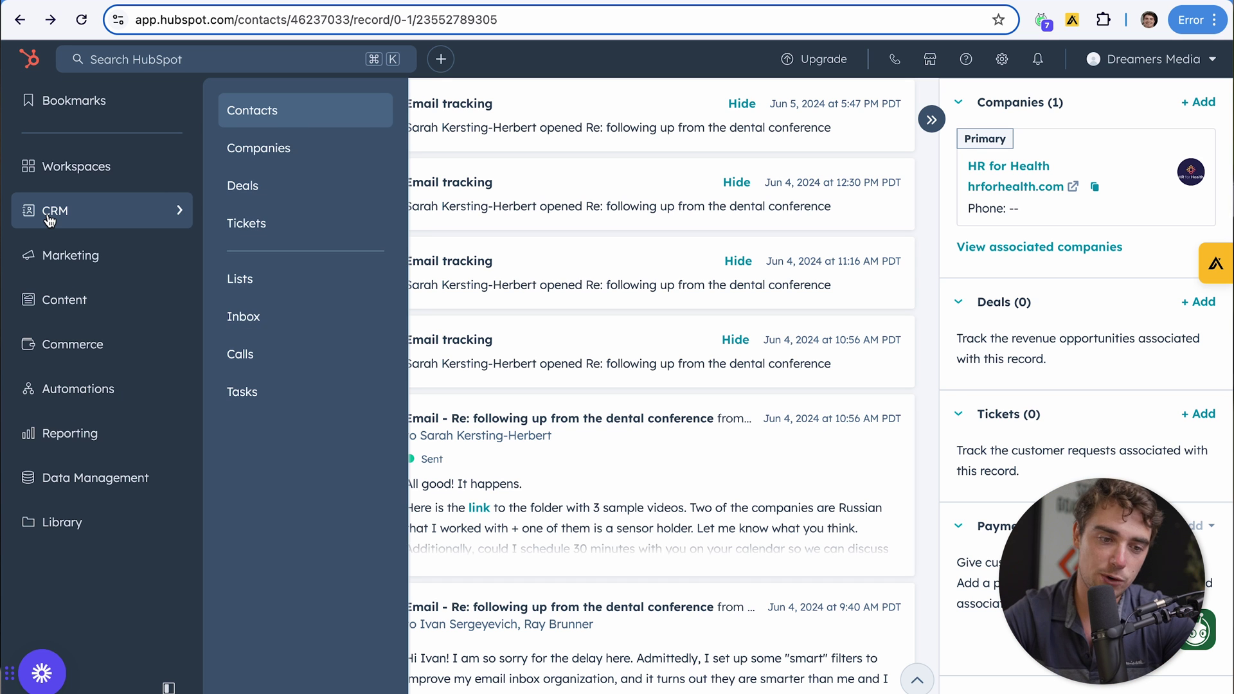
# From Marketing > Forms, create a free embedded form and continue to the template choices
pyautogui.moveTo(54, 266)
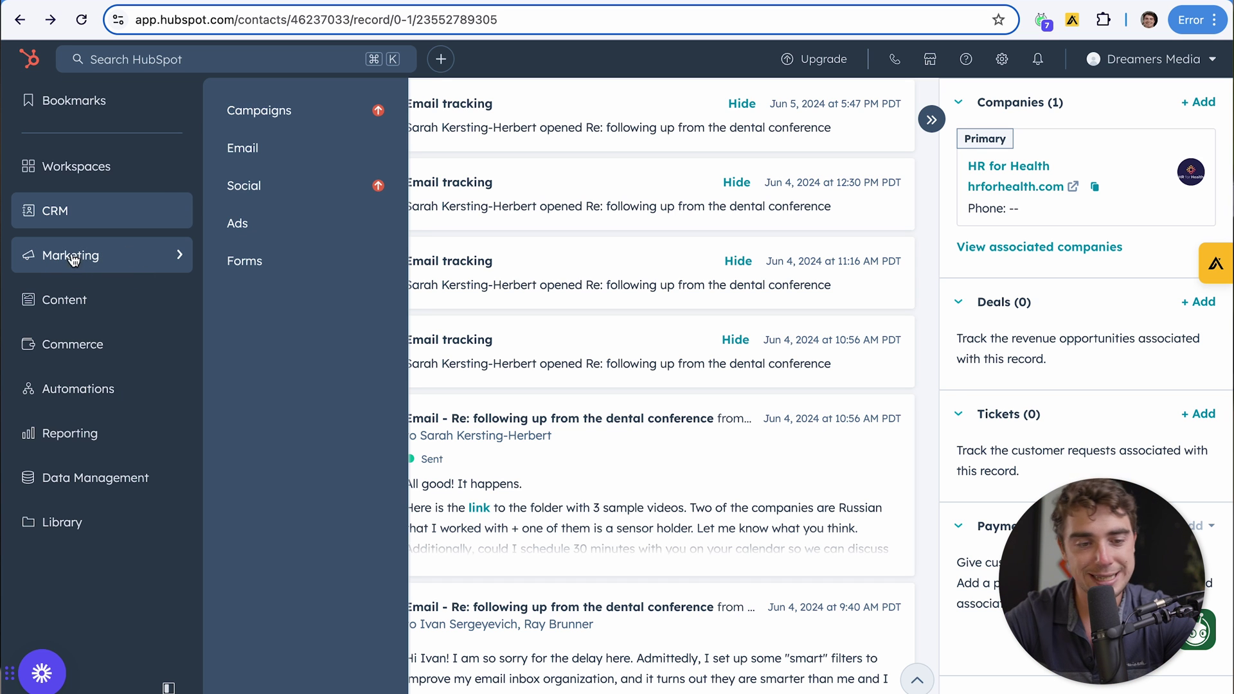
pyautogui.click(236, 265)
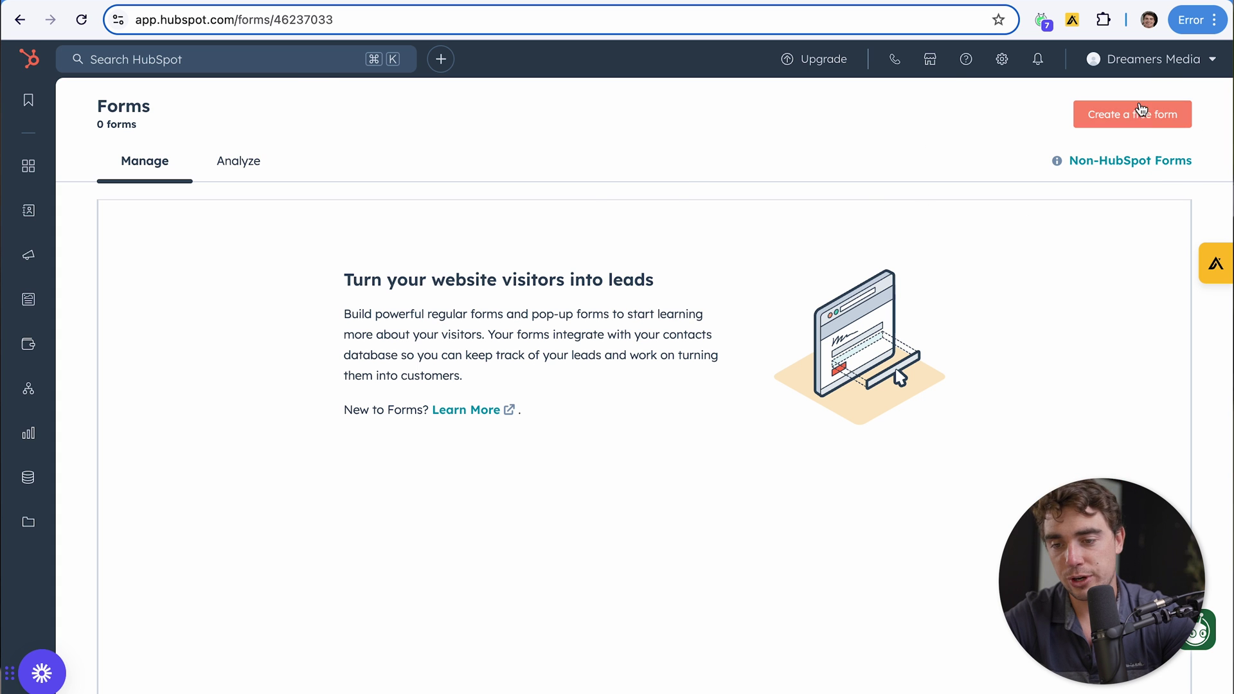
pyautogui.click(1134, 114)
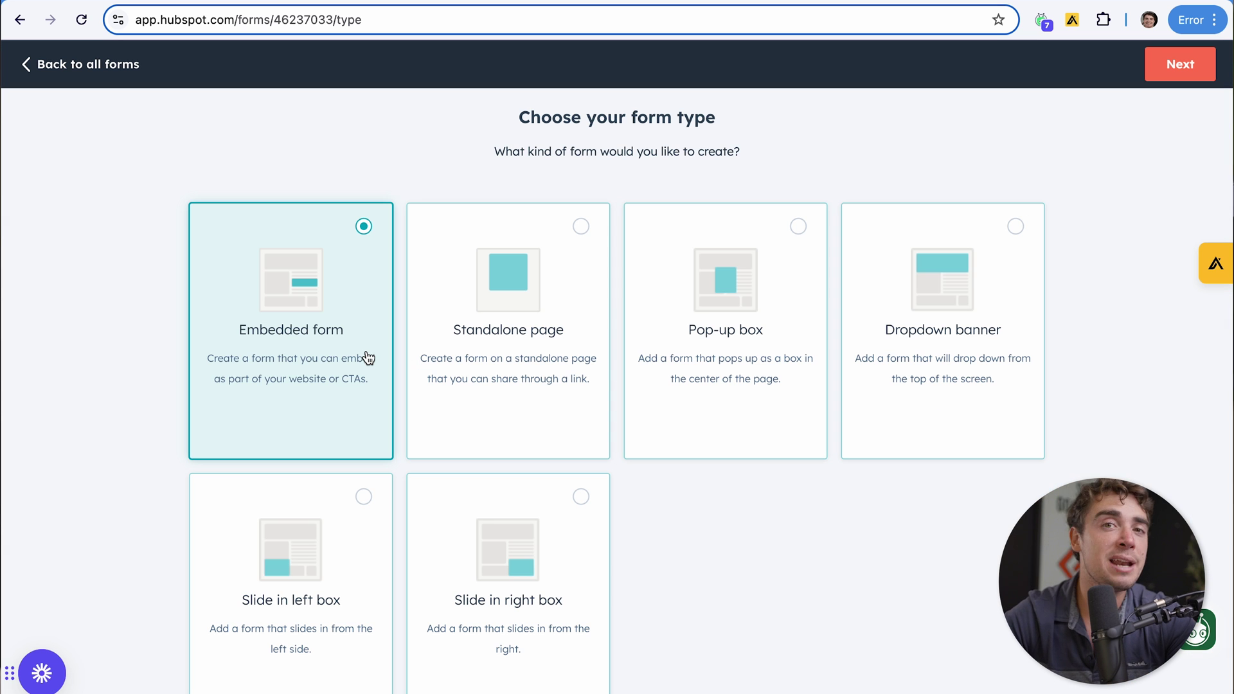
pyautogui.click(1179, 64)
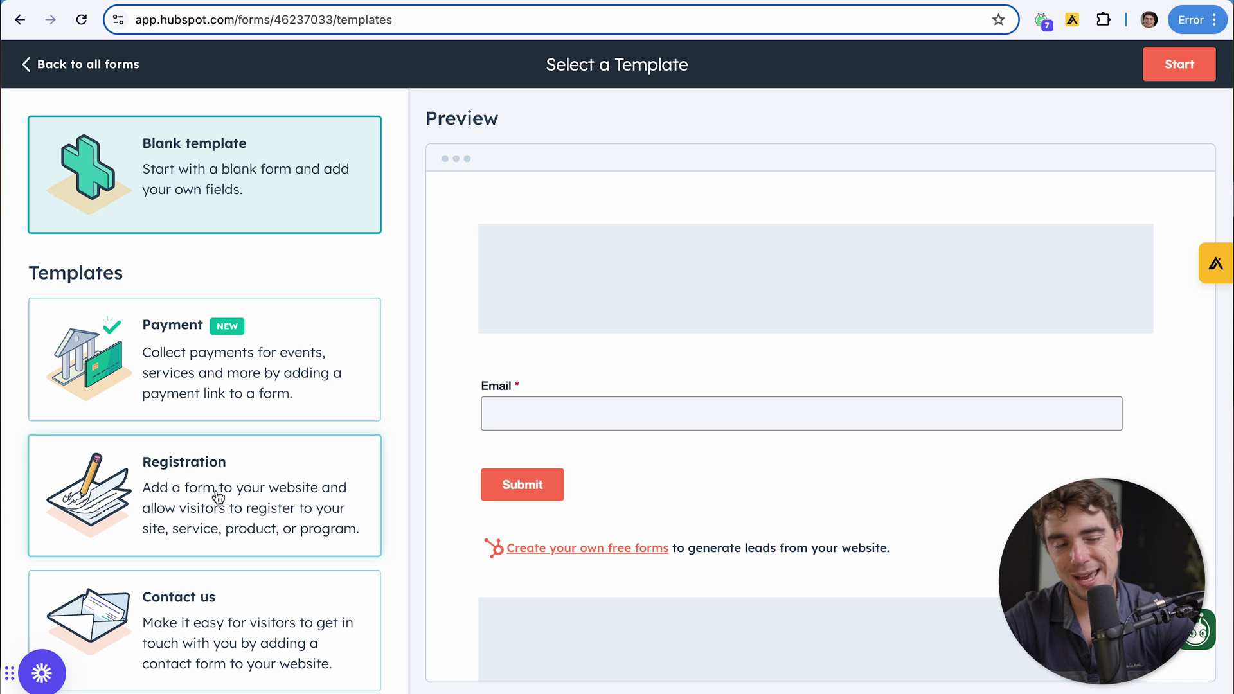
# Build the form from the Registration template with Email, First Name, Last Name and Phone fields
pyautogui.click(207, 532)
pyautogui.scroll(-2, 603, 437)
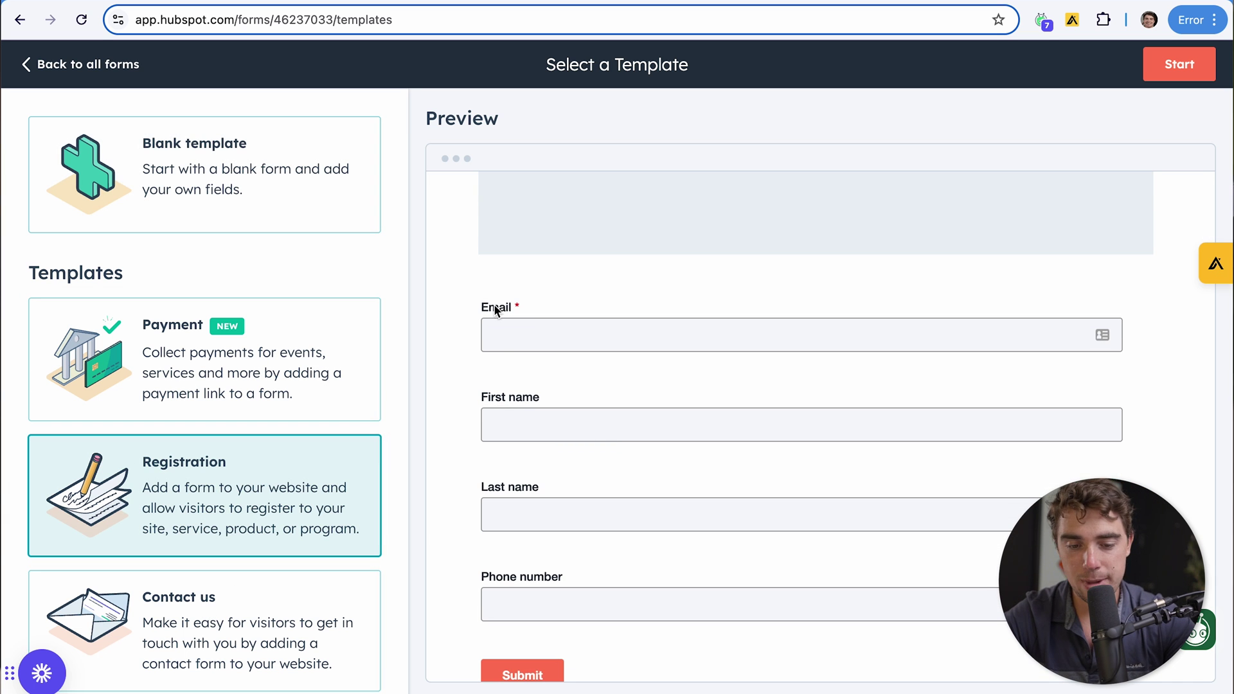
pyautogui.scroll(-2, 508, 411)
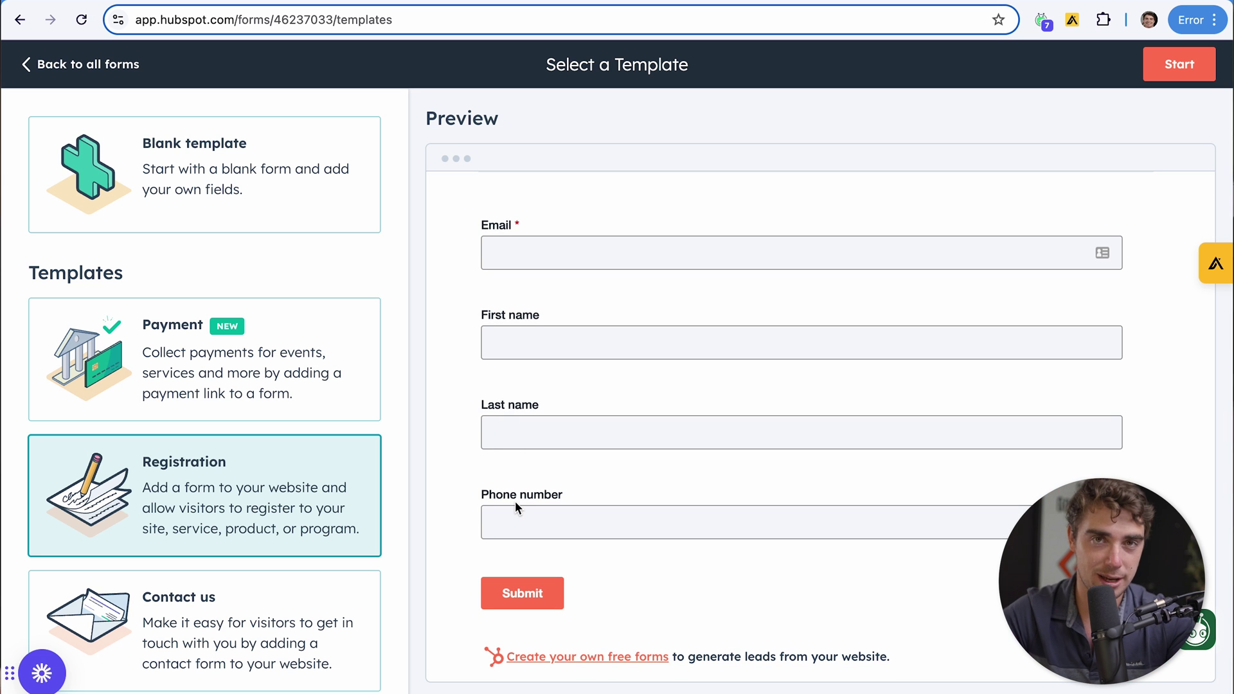
pyautogui.click(1179, 64)
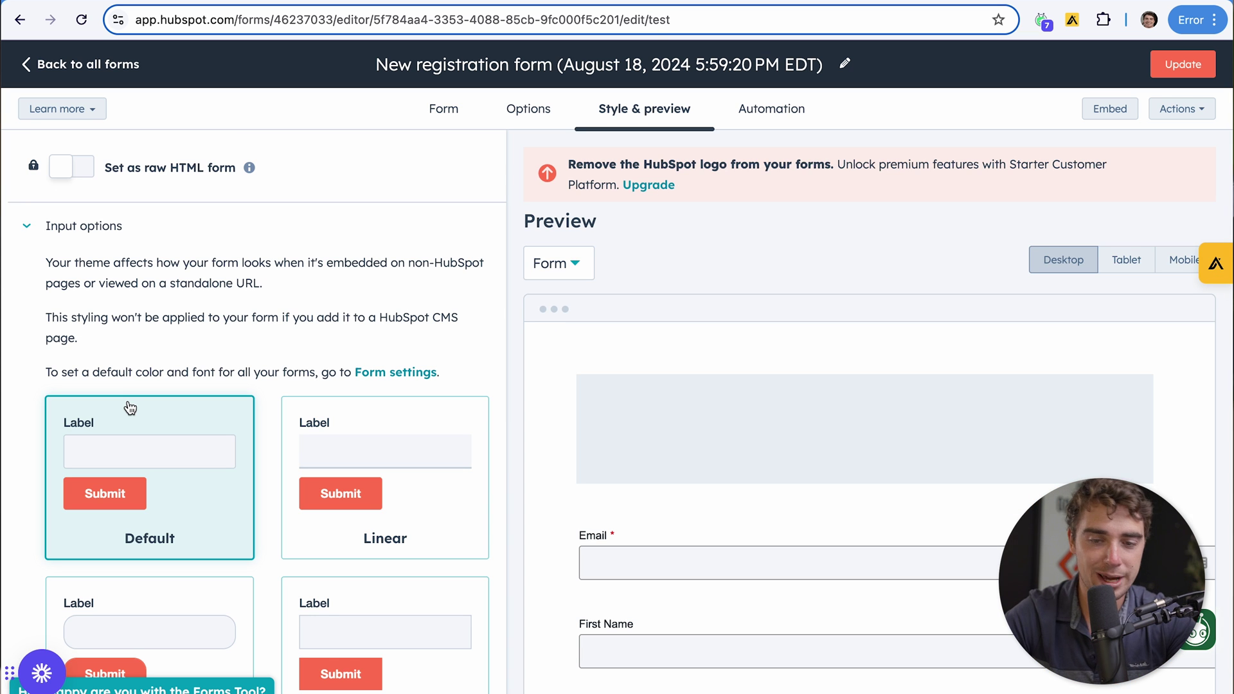
pyautogui.scroll(-1, 194, 496)
pyautogui.scroll(-2, 193, 497)
pyautogui.scroll(-5, 281, 463)
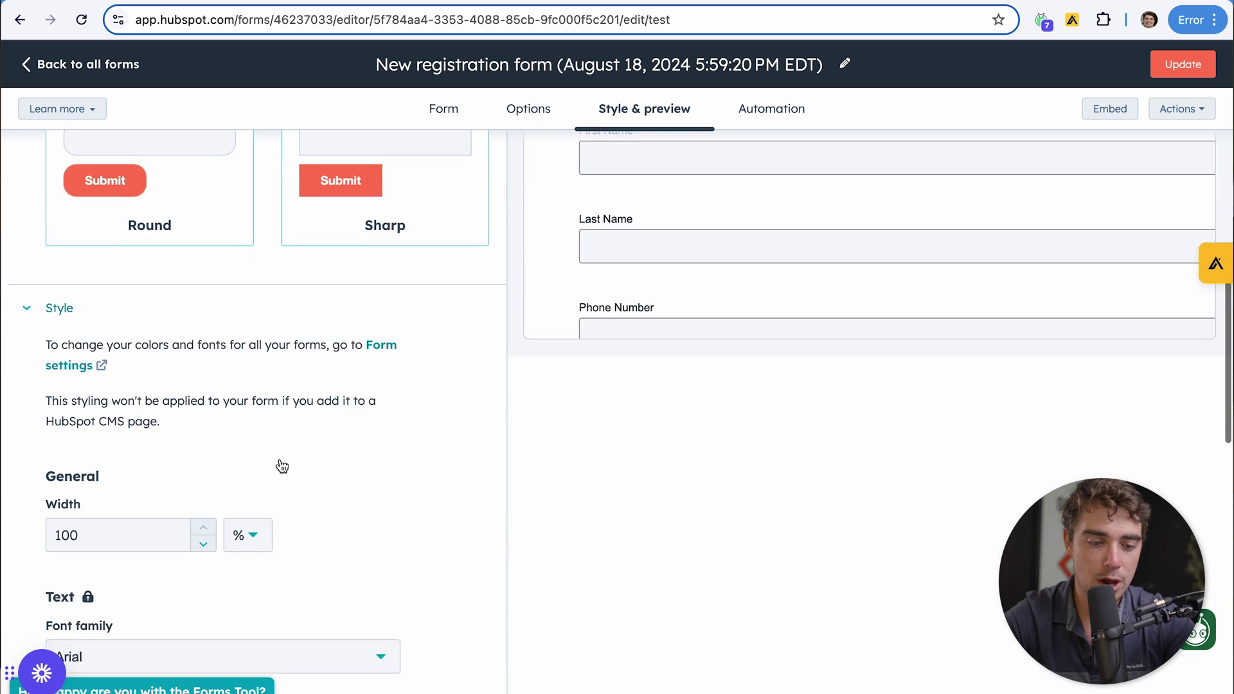
pyautogui.scroll(-2, 280, 462)
pyautogui.scroll(-2, 187, 587)
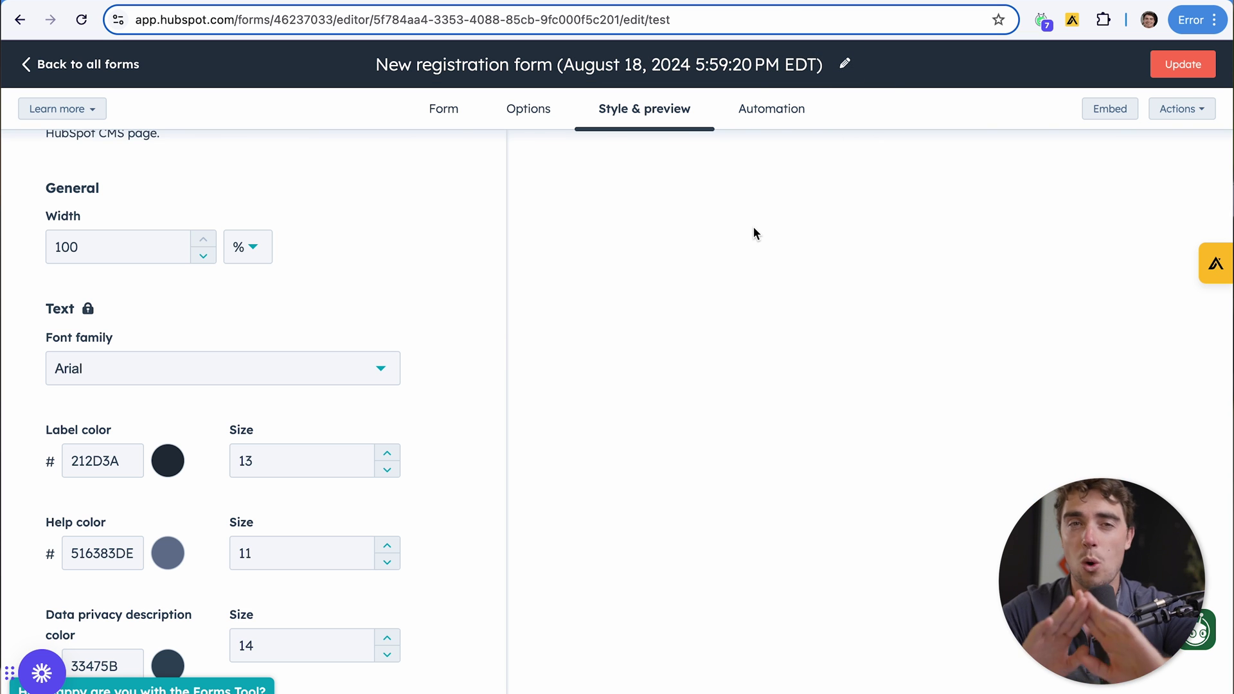
# Publish the updated registration form and copy its share link
pyautogui.click(1191, 72)
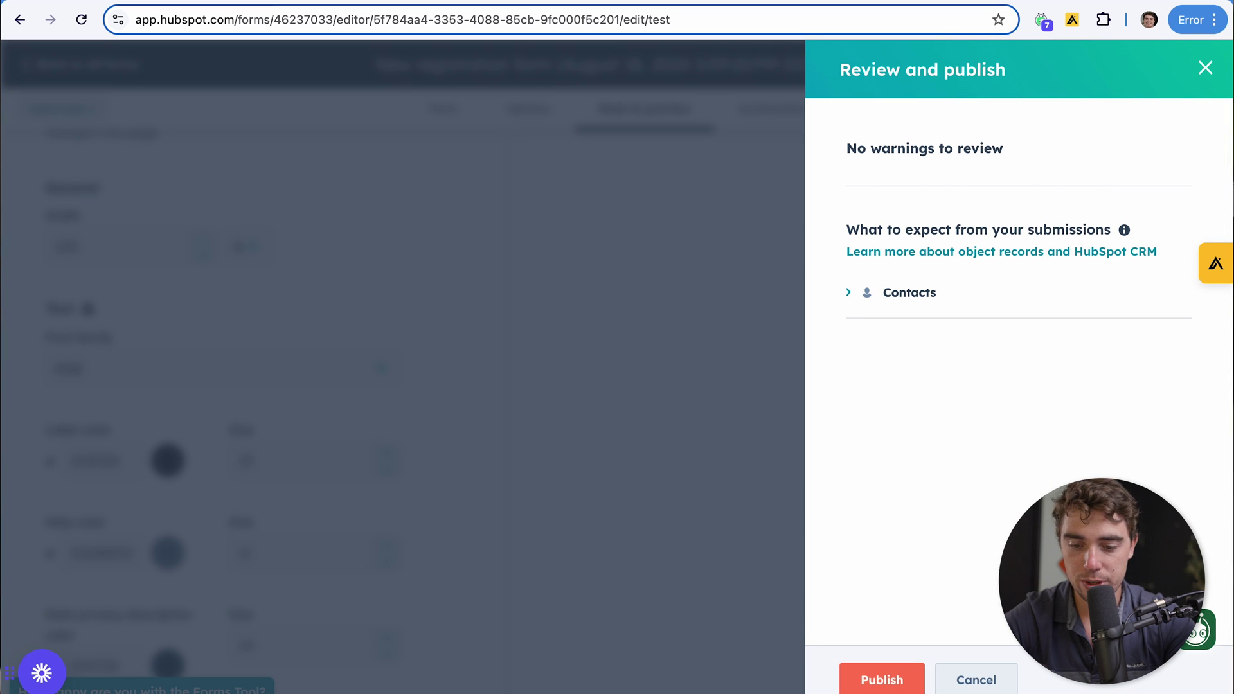
pyautogui.click(881, 679)
pyautogui.click(780, 537)
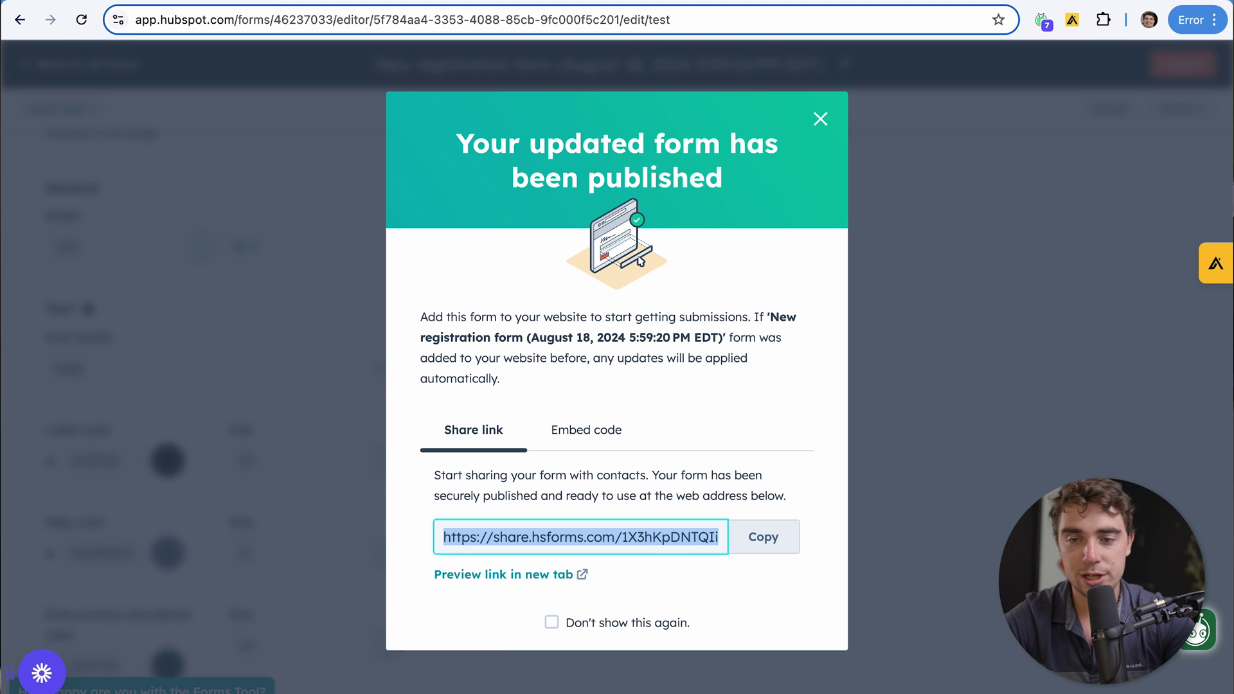
# Open the copied form link in a new browser tab
pyautogui.hotkey('ctrl', 't')
pyautogui.hotkey('ctrl', 'v')
pyautogui.press('Return')
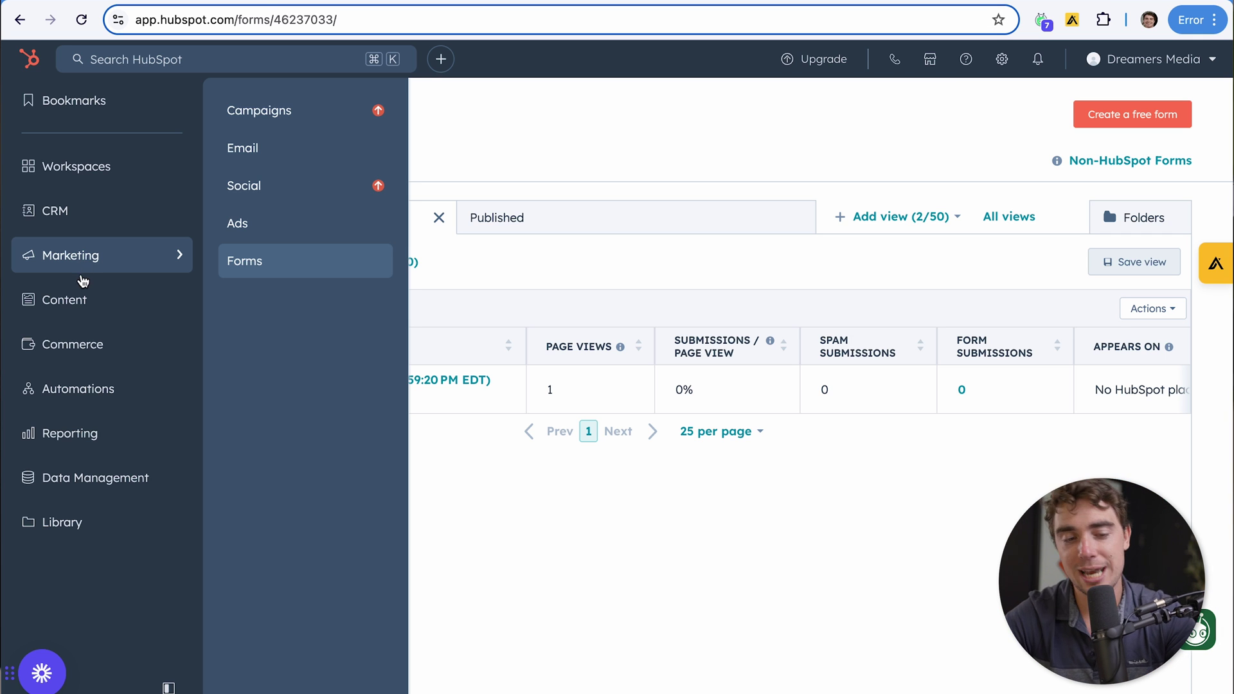
# Create a new landing page named 'awesome sauce' from Content > Landing Pages
pyautogui.moveTo(83, 299)
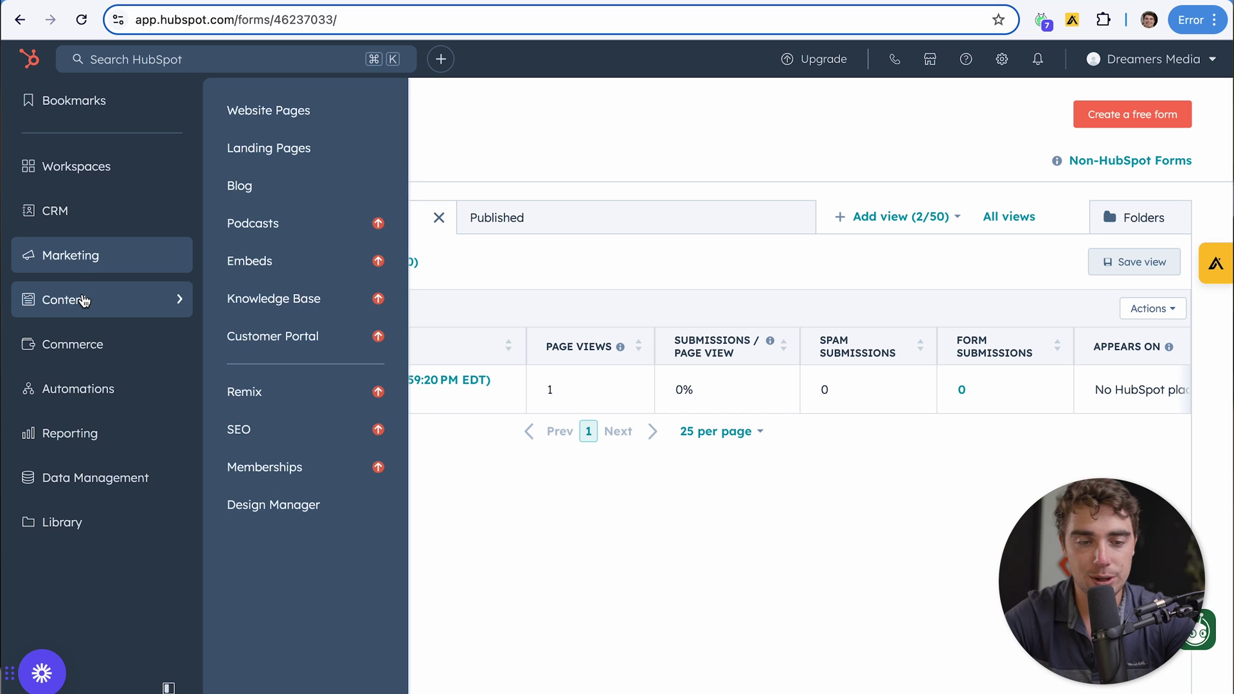
pyautogui.click(266, 149)
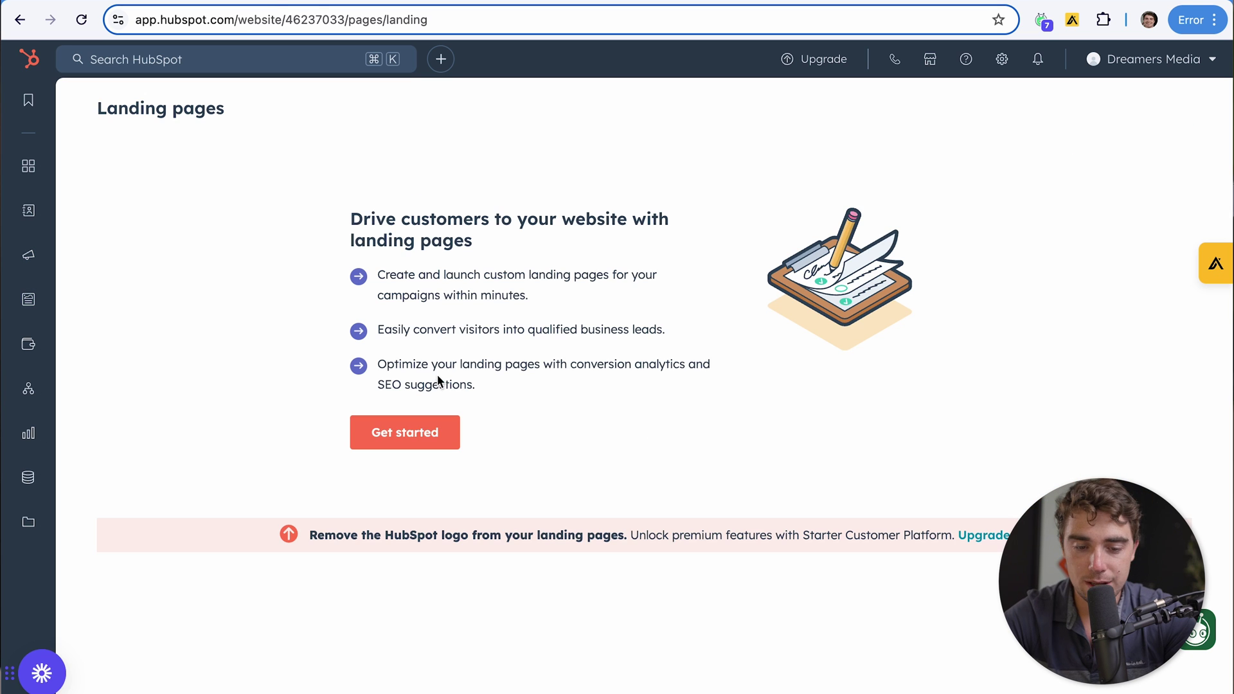
pyautogui.click(373, 430)
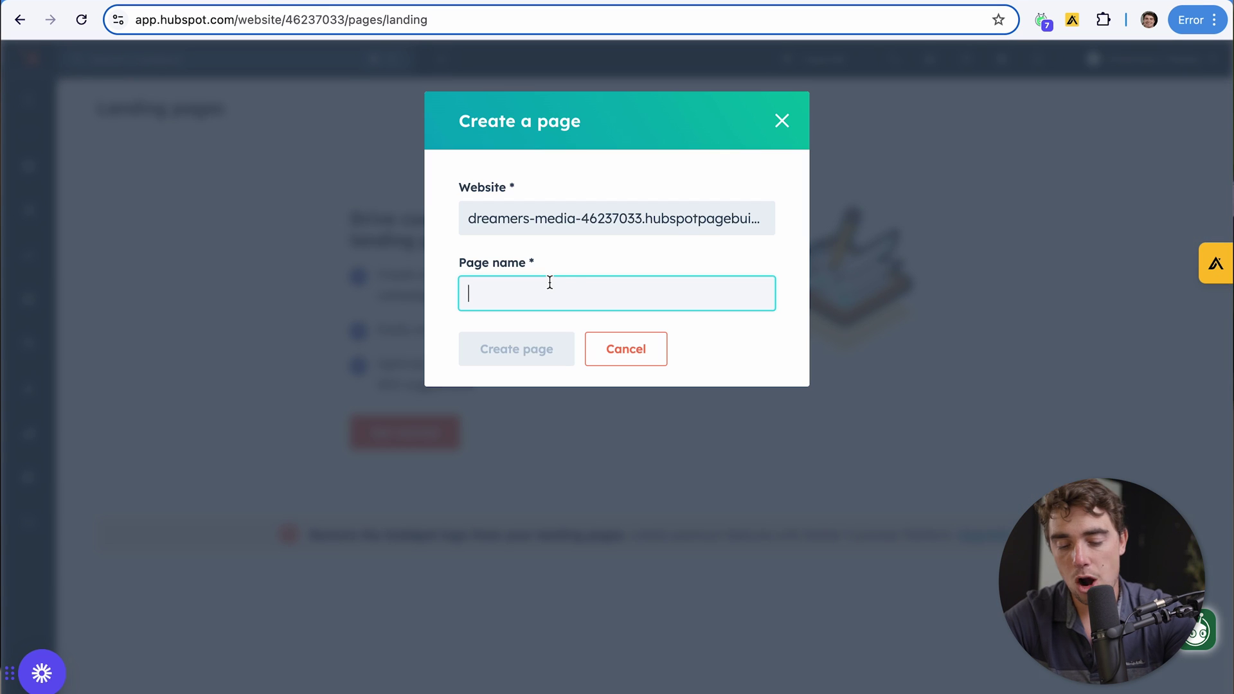
pyautogui.write('awesome sauce')
pyautogui.click(531, 354)
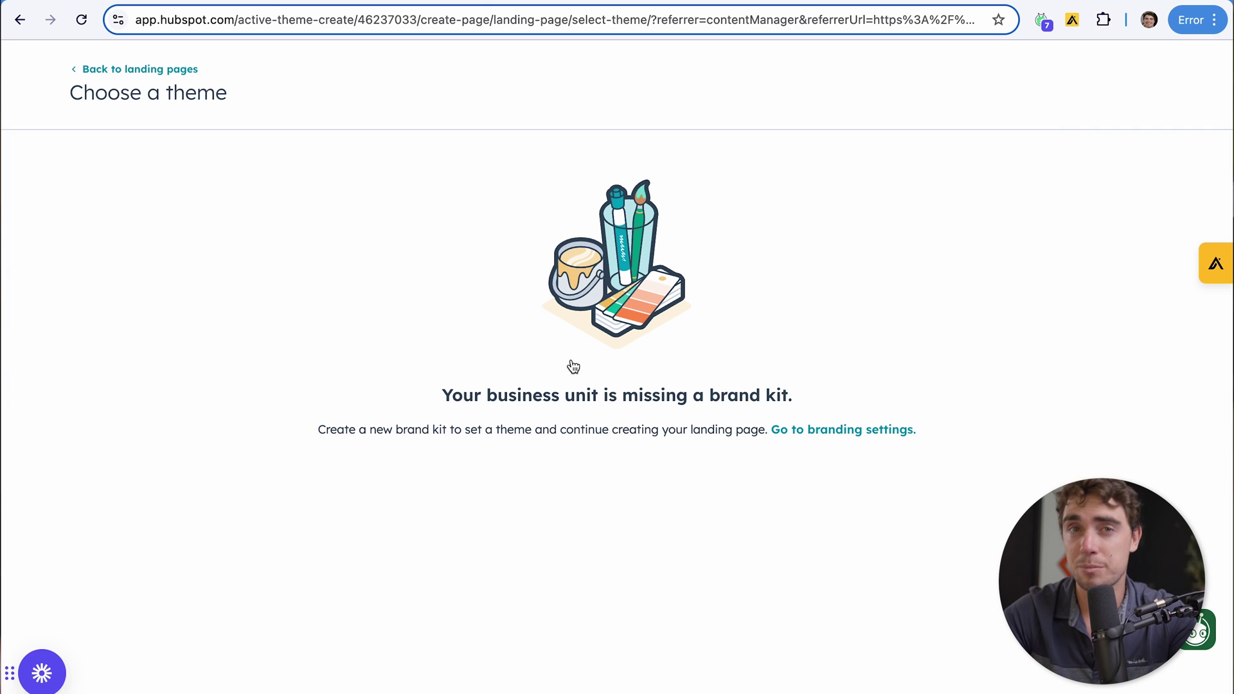
# Create a new brand kit named 'awesome sauce' in branding settings
pyautogui.click(848, 429)
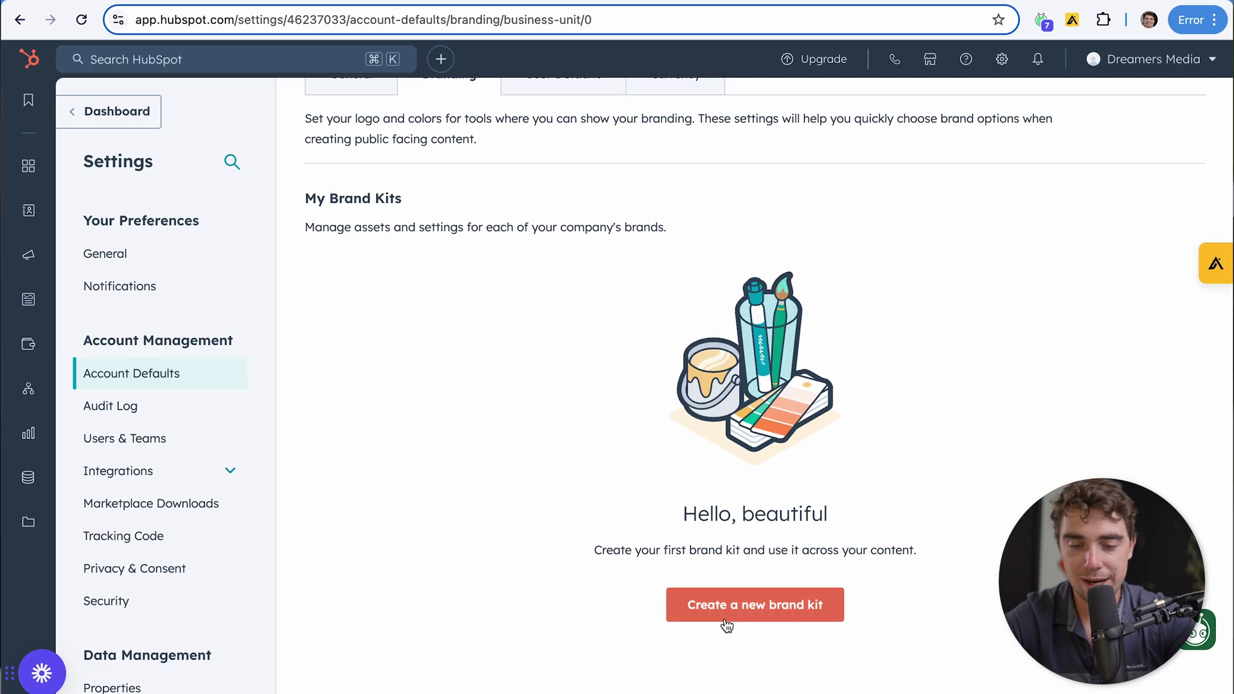
pyautogui.click(727, 618)
pyautogui.write('awesome sauce')
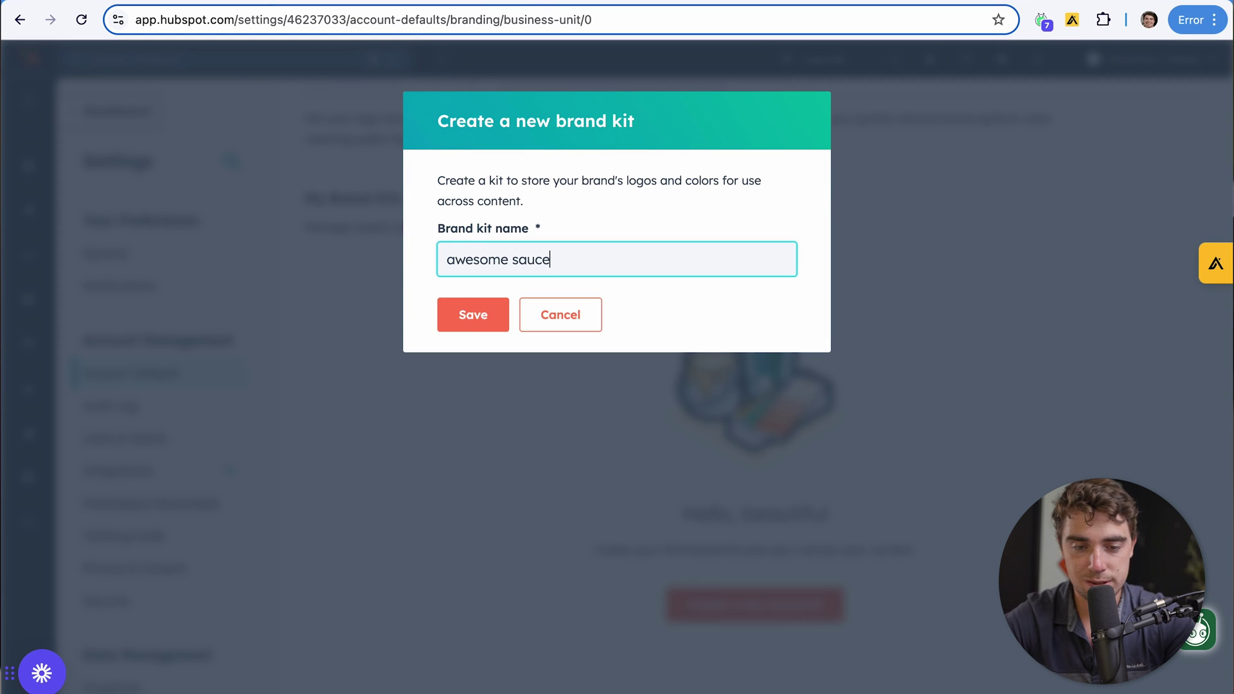
pyautogui.press('Return')
# Browse the brand kit's colours and themes, and set Growth as its theme
pyautogui.scroll(-1, 439, 467)
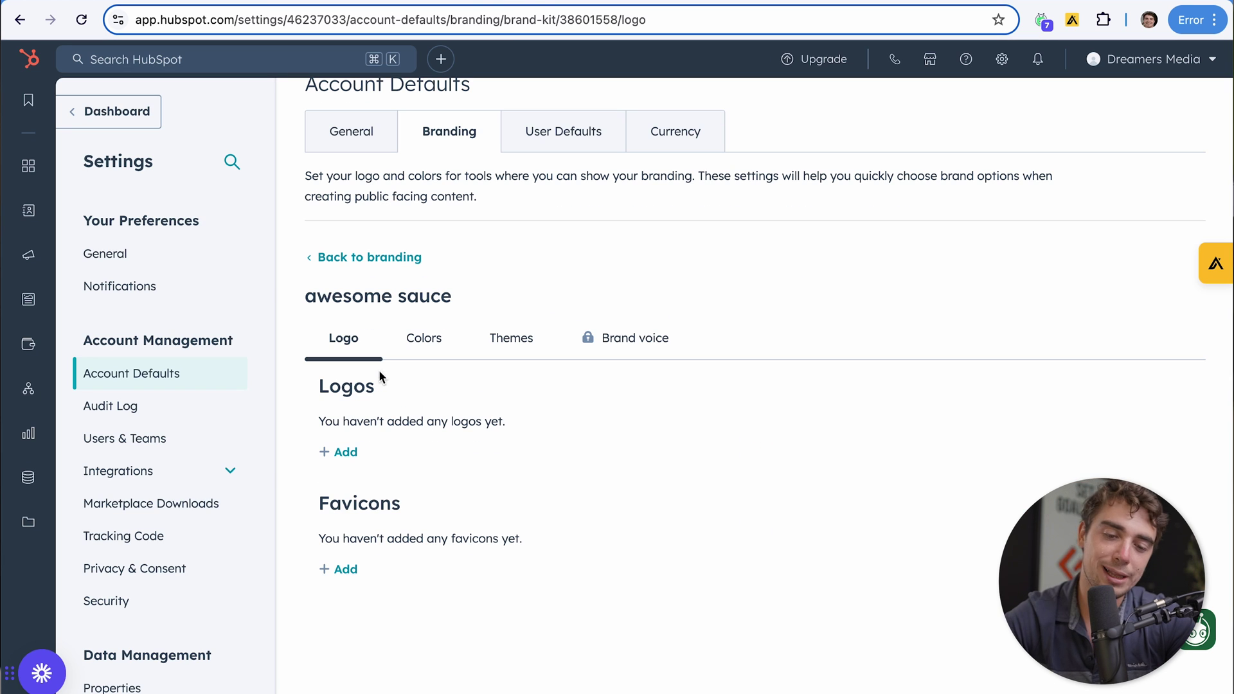
pyautogui.click(412, 348)
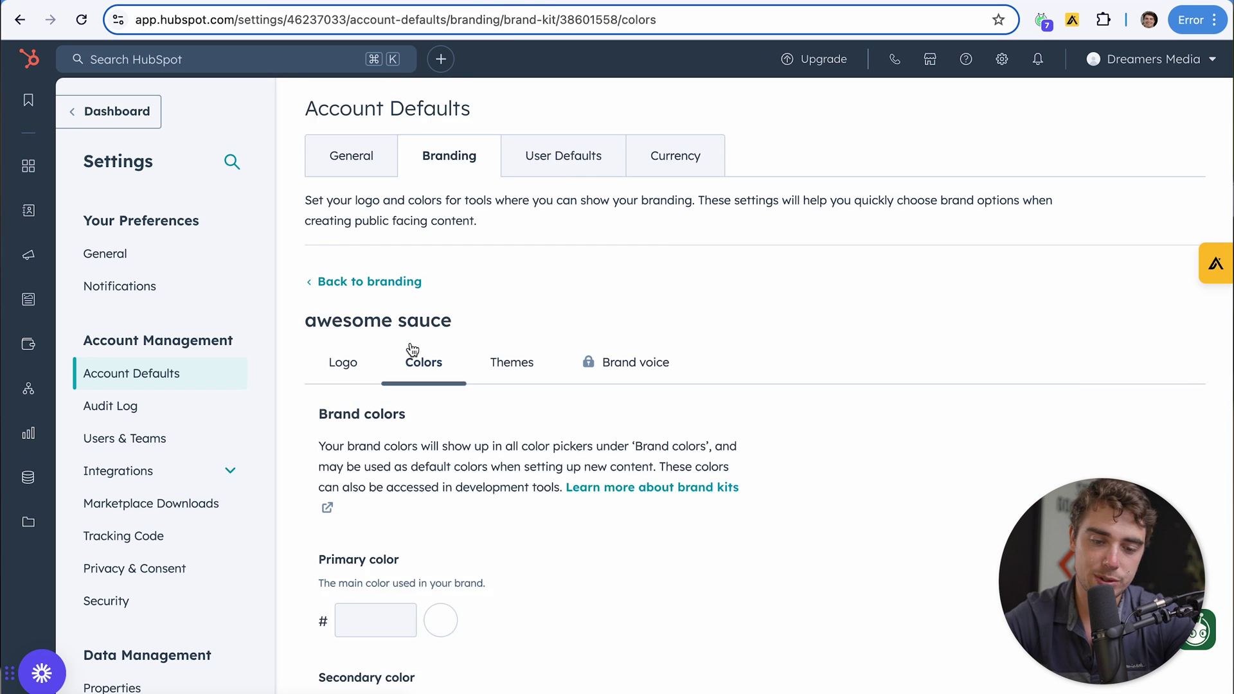
pyautogui.click(495, 357)
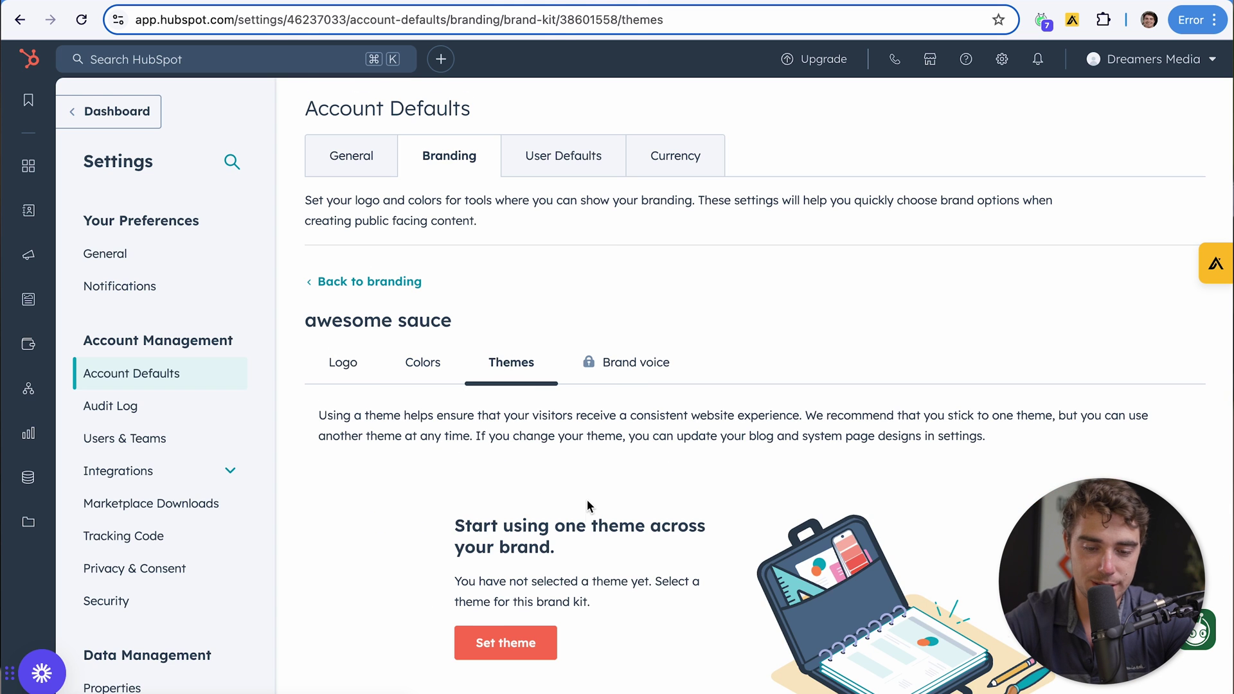
pyautogui.scroll(-2, 587, 500)
pyautogui.click(508, 491)
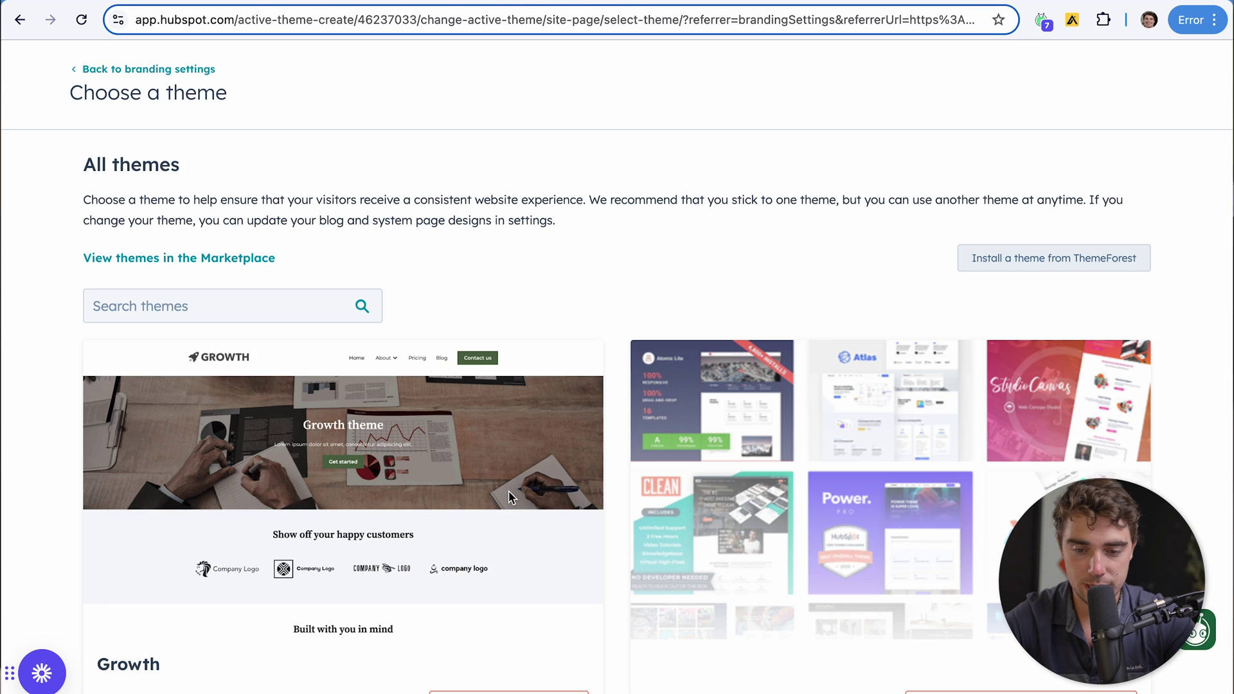
pyautogui.scroll(-1, 499, 483)
pyautogui.scroll(-1, 499, 483)
pyautogui.scroll(1, 499, 483)
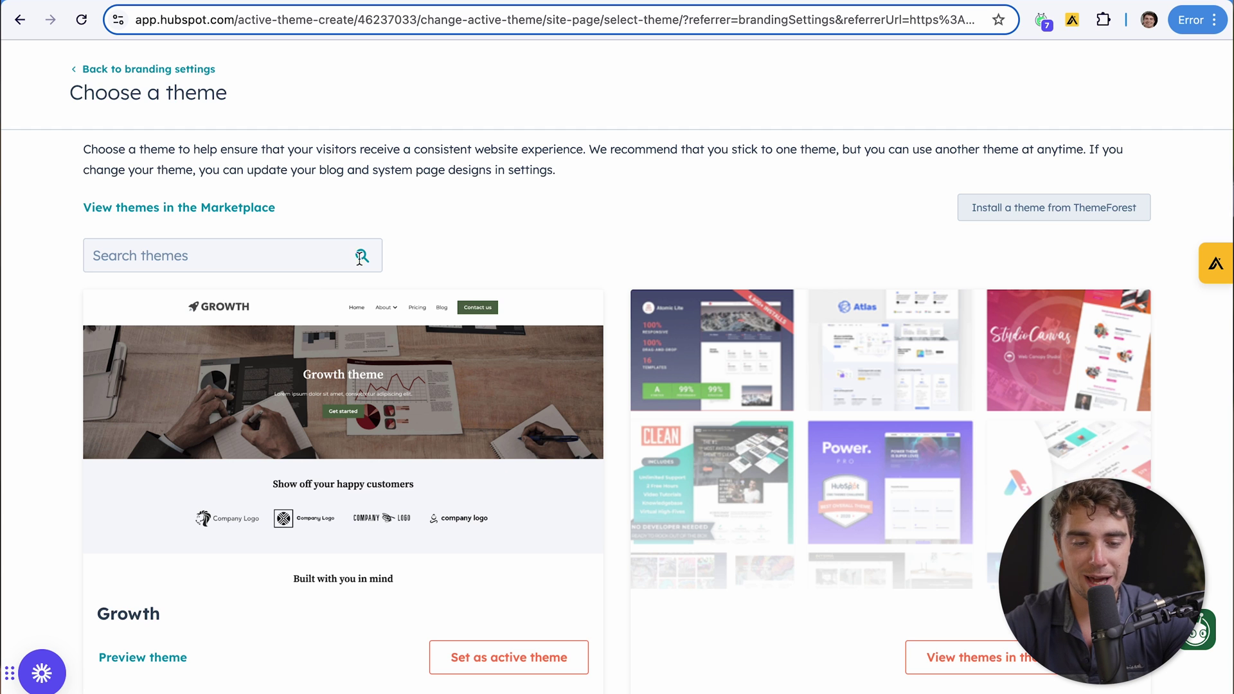
pyautogui.click(512, 662)
# Set the primary brand colour to 420e0e and the secondary to a85c5c
pyautogui.click(449, 348)
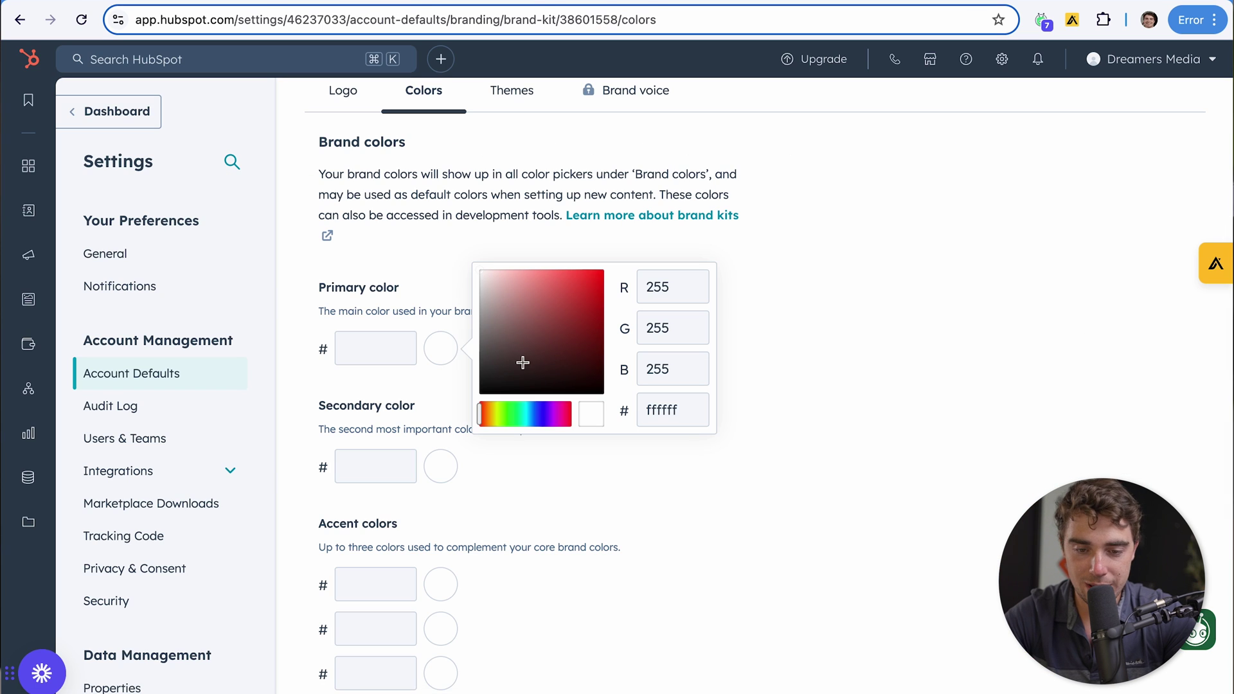
pyautogui.click(578, 362)
pyautogui.click(442, 464)
pyautogui.click(555, 465)
pyautogui.click(535, 430)
# Set the accent colours to 774949, 00e5ff and ffffff
pyautogui.click(449, 583)
pyautogui.click(518, 507)
pyautogui.click(527, 571)
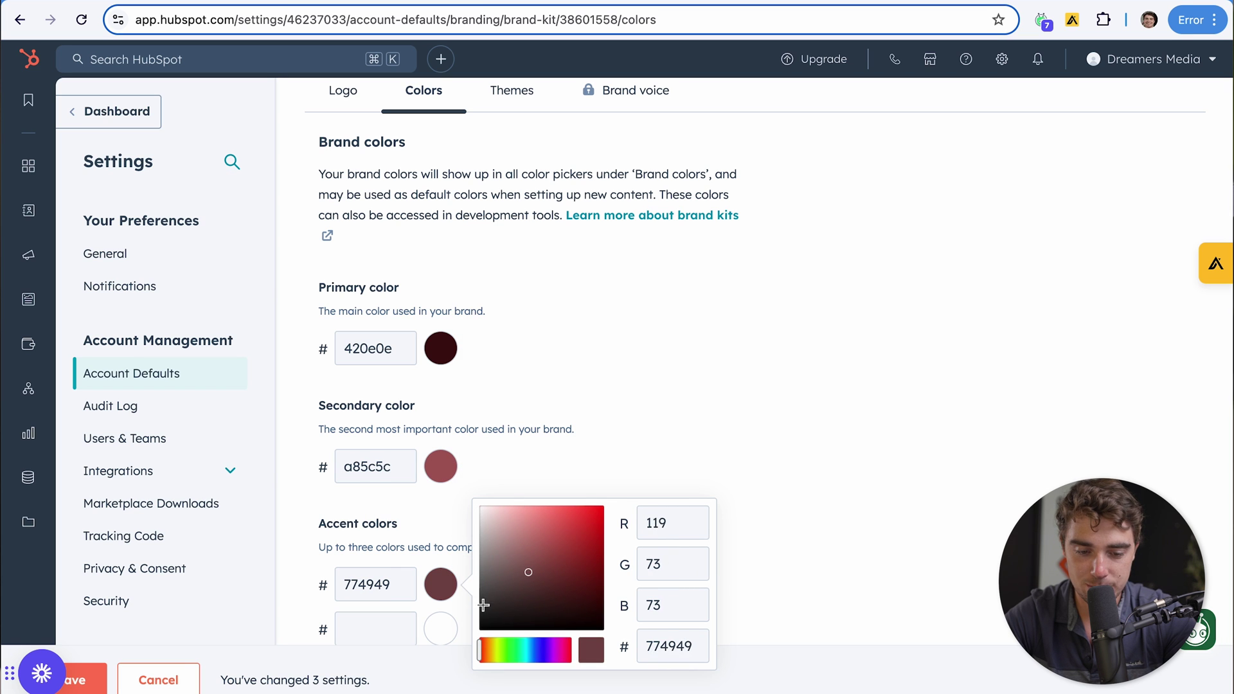
pyautogui.click(449, 631)
pyautogui.moveTo(536, 626); pyautogui.dragTo(622, 550)
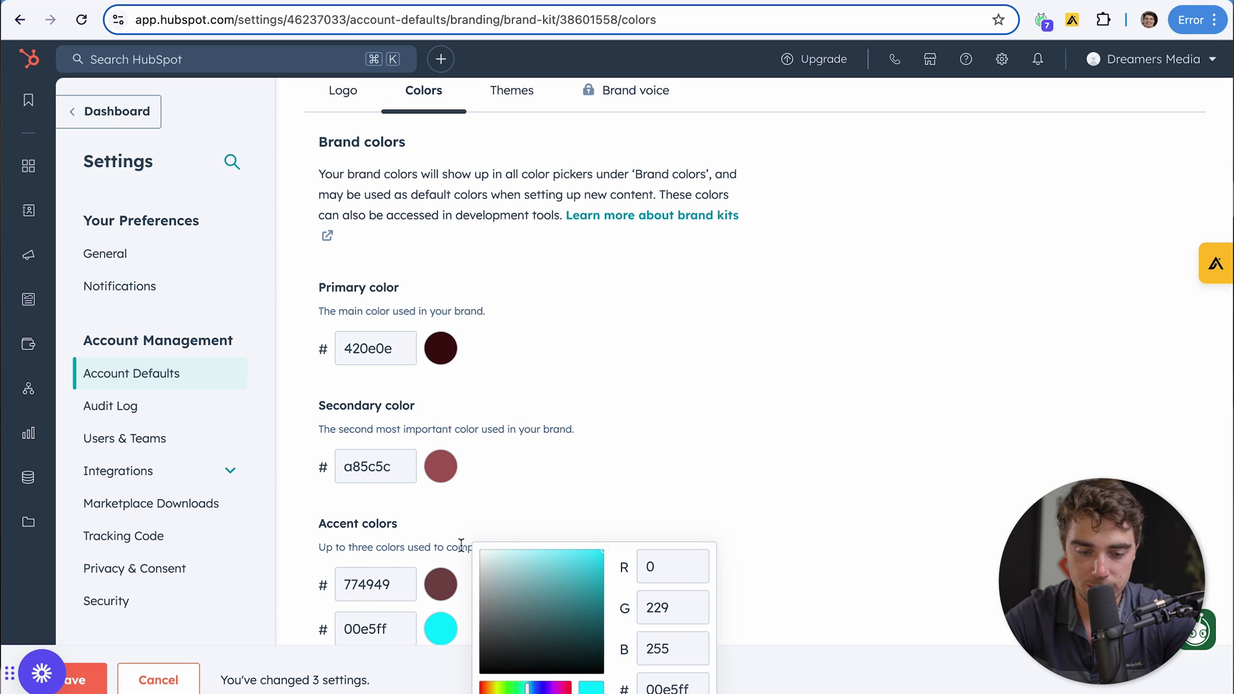
pyautogui.click(575, 483)
pyautogui.scroll(-3, 576, 483)
pyautogui.click(443, 513)
pyautogui.click(545, 573)
# Save the brand colours and return to the landing pages list
pyautogui.click(94, 682)
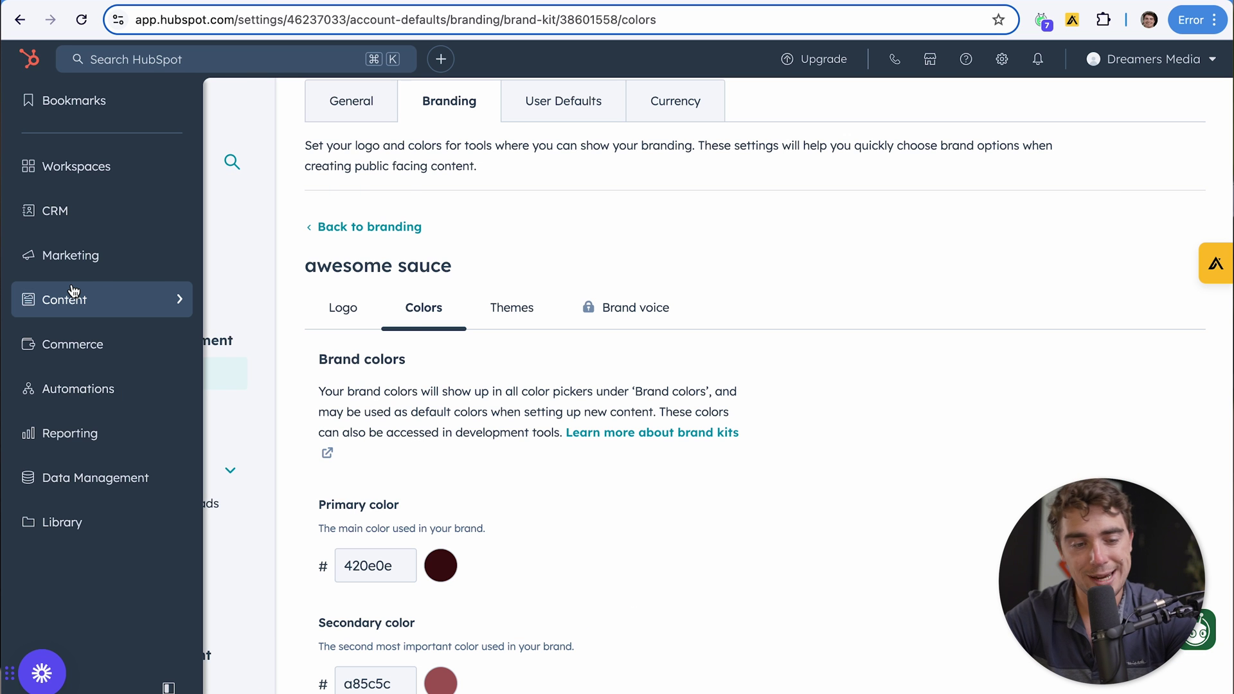
pyautogui.moveTo(73, 291)
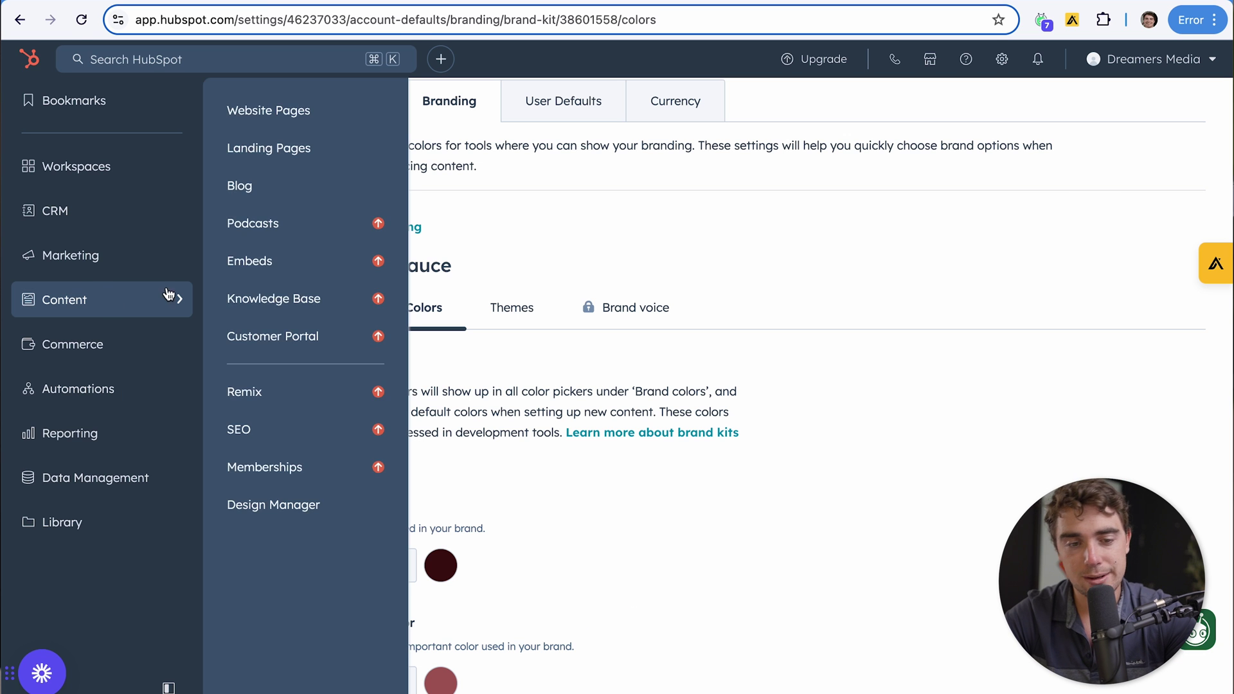
pyautogui.click(270, 145)
# Create the 'awesome sauce' landing page using the Growth theme's Conference template
pyautogui.click(411, 432)
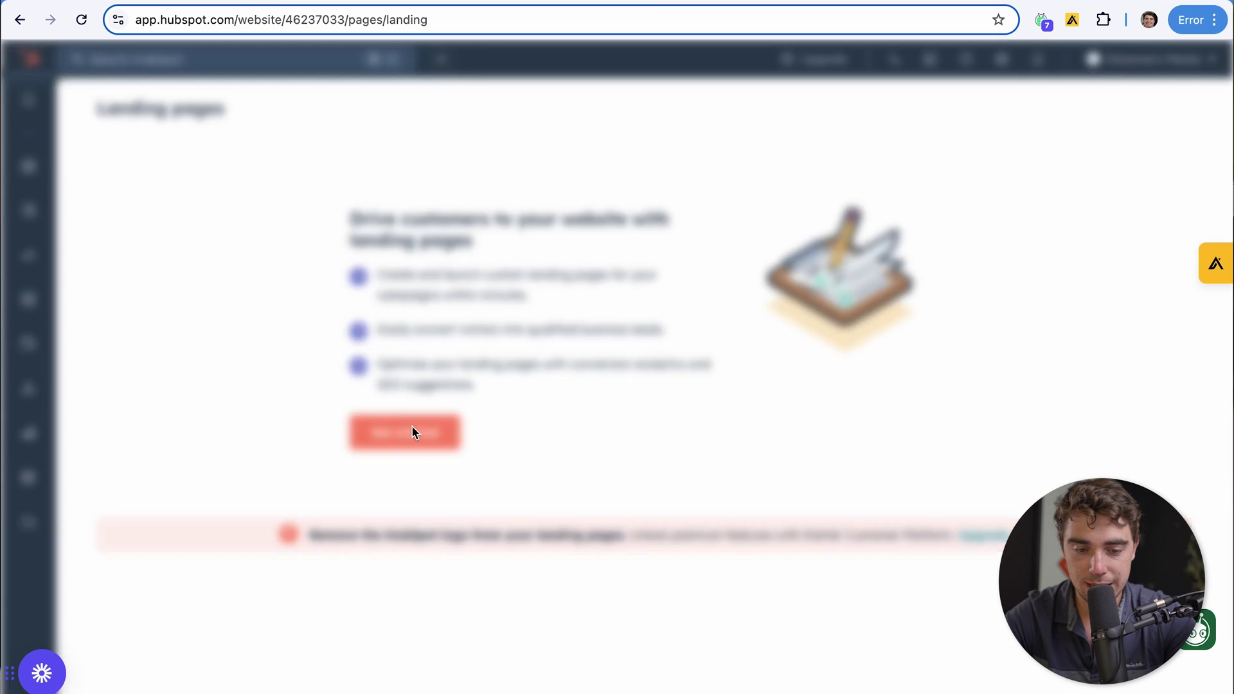
pyautogui.write('awesome sauce')
pyautogui.click(521, 330)
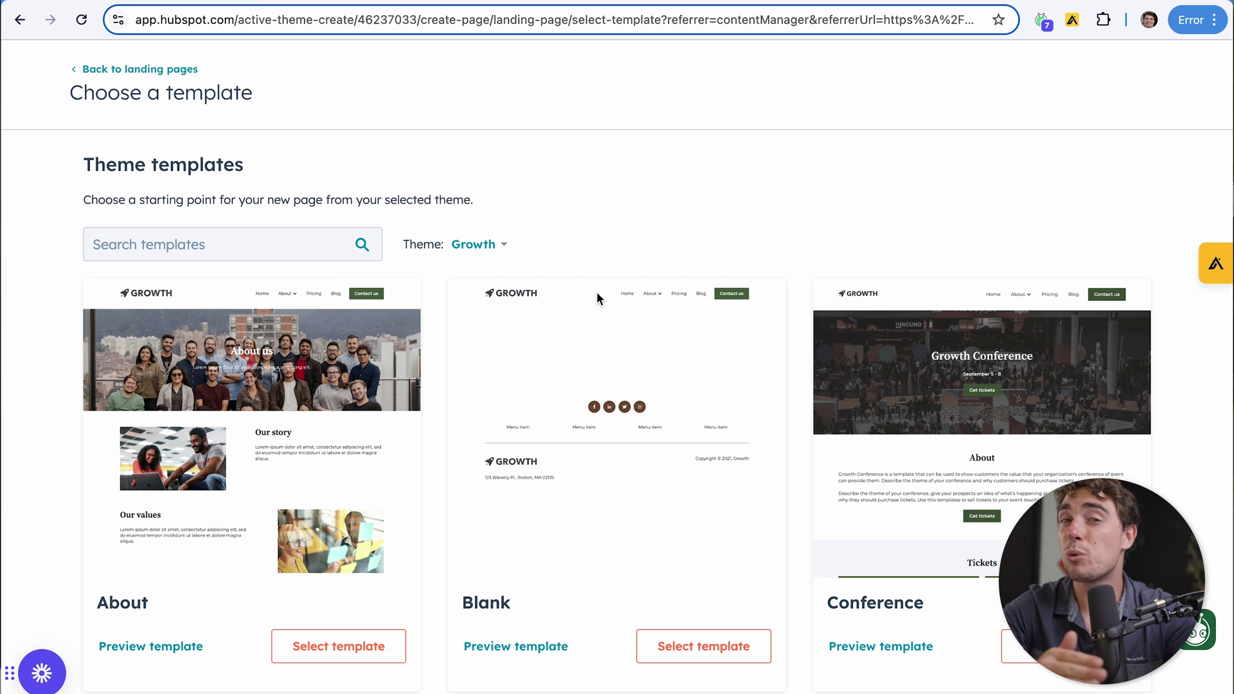
pyautogui.scroll(-4, 597, 294)
pyautogui.scroll(3, 596, 299)
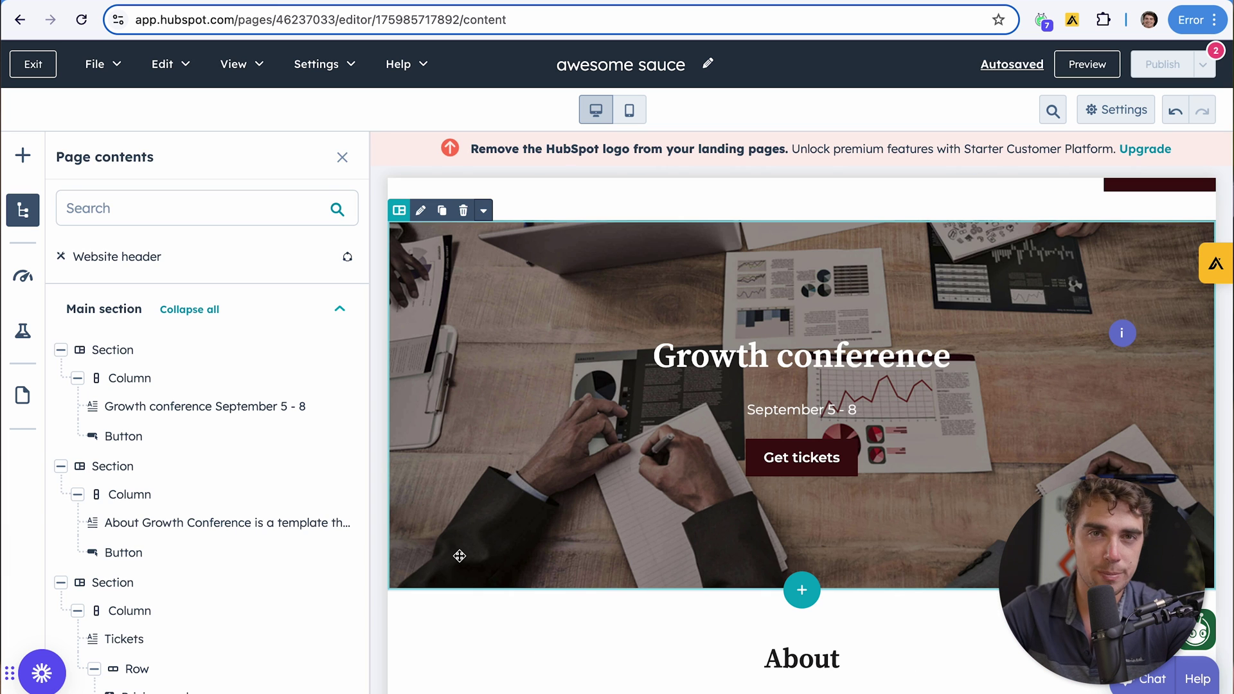
# Replace the 'Growth conference' hero heading with 'Awesome sauce'
pyautogui.click(713, 361)
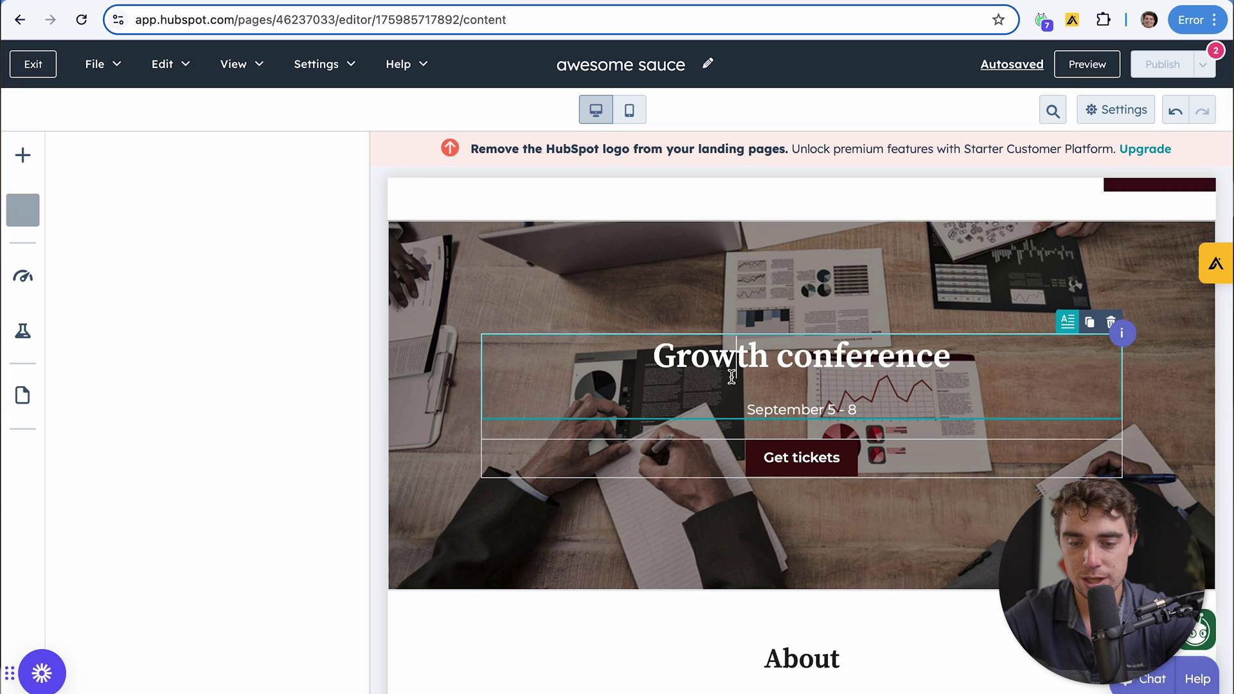
pyautogui.tripleClick(710, 337)
pyautogui.write('Awesome sauce')
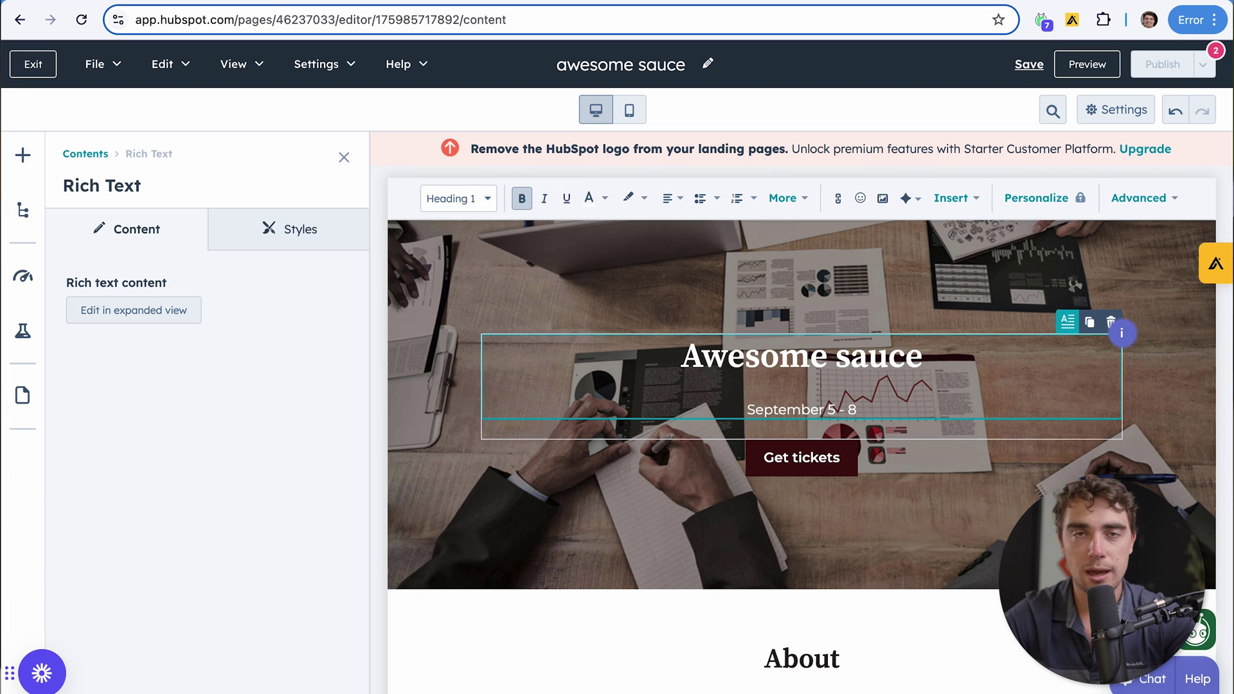
pyautogui.click(32, 280)
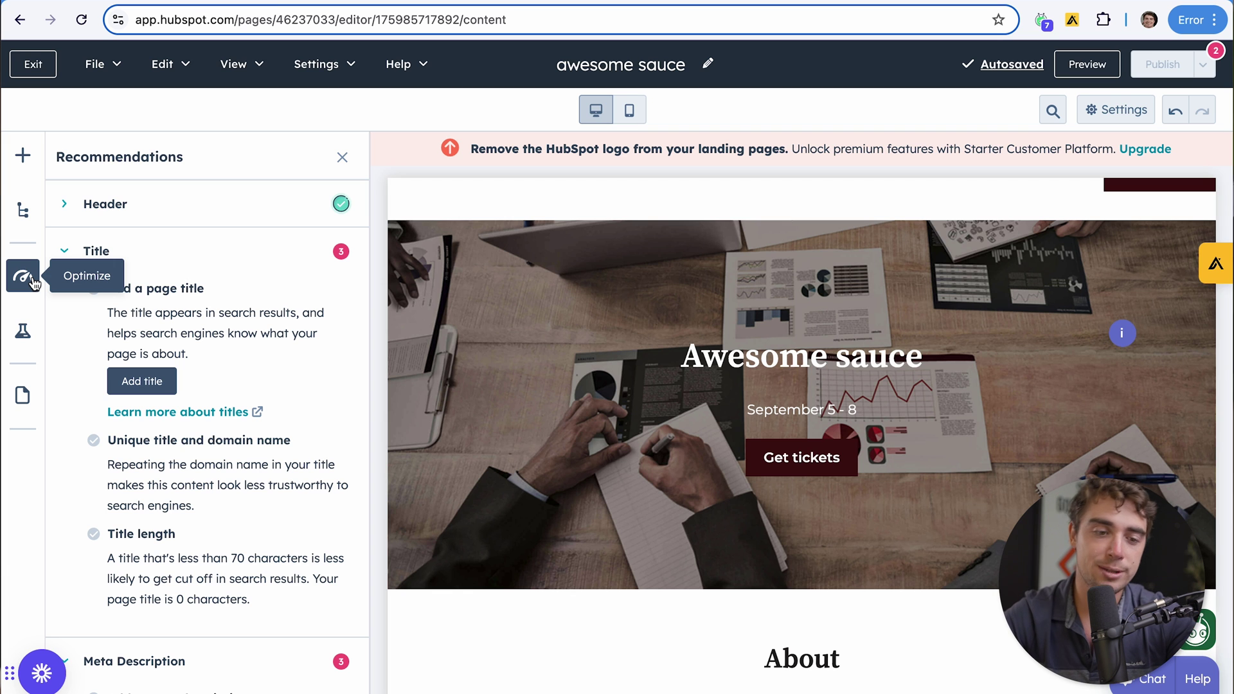
# Check the test options, tickets and speaker sections, then preview the landing page
pyautogui.click(22, 331)
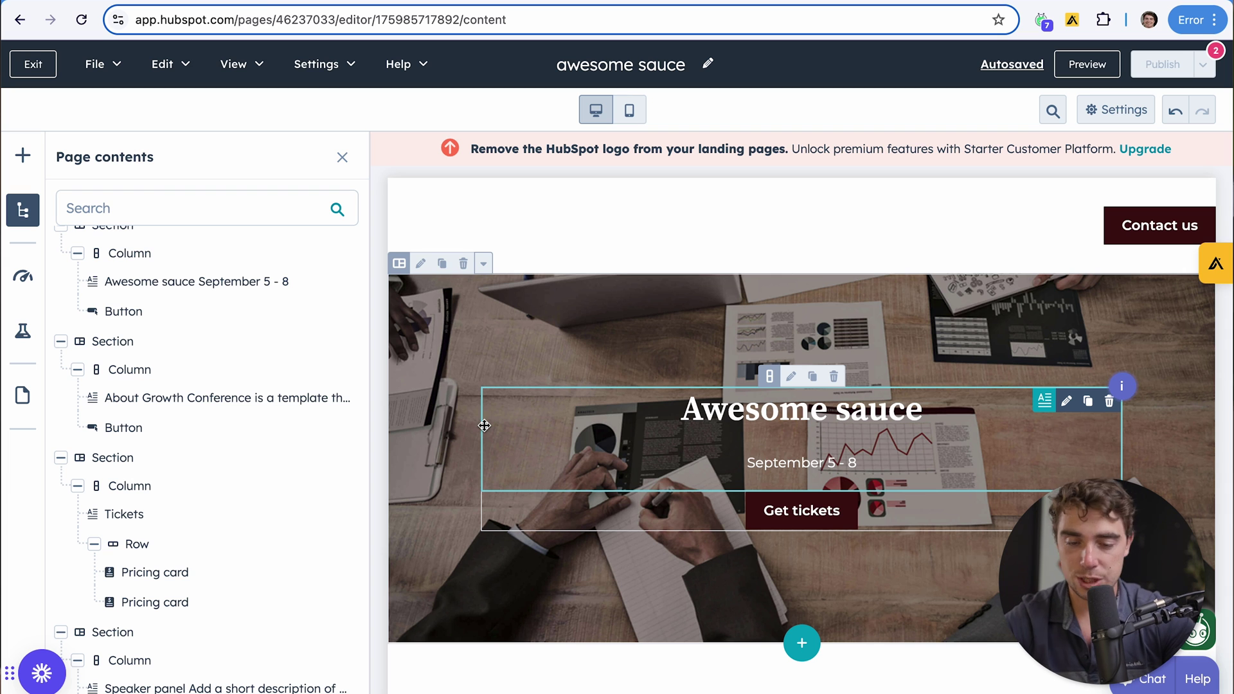
pyautogui.scroll(-10, 484, 425)
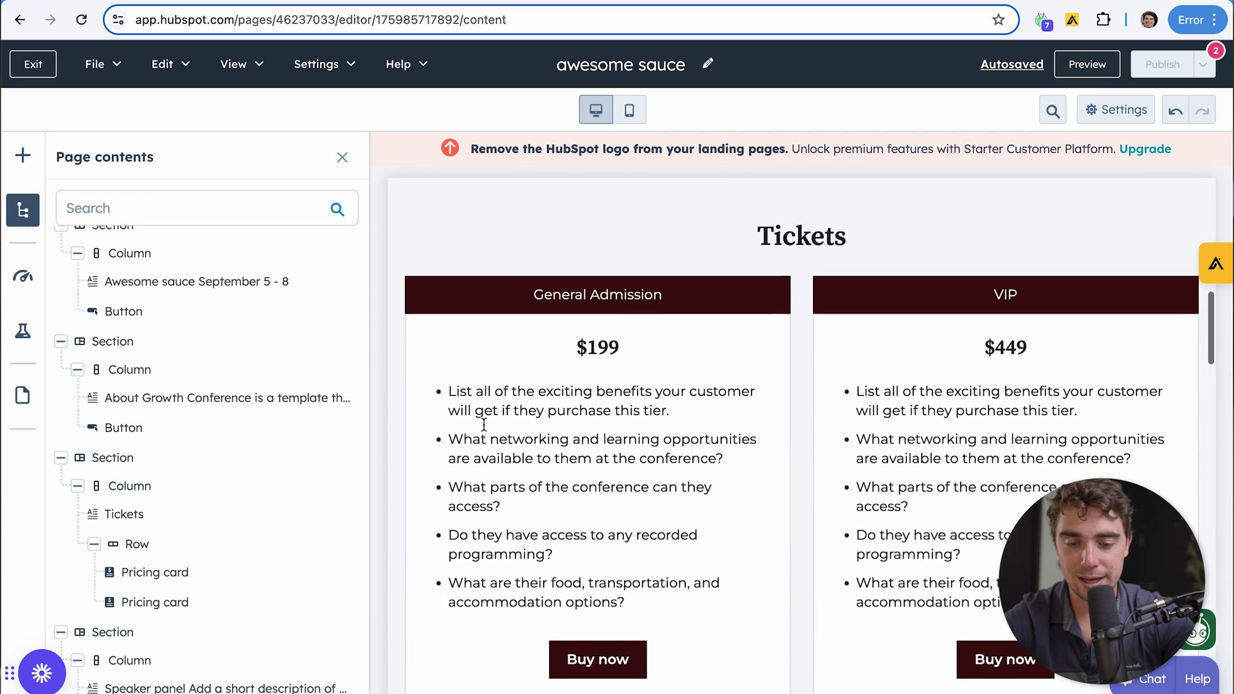
pyautogui.scroll(-10, 945, 408)
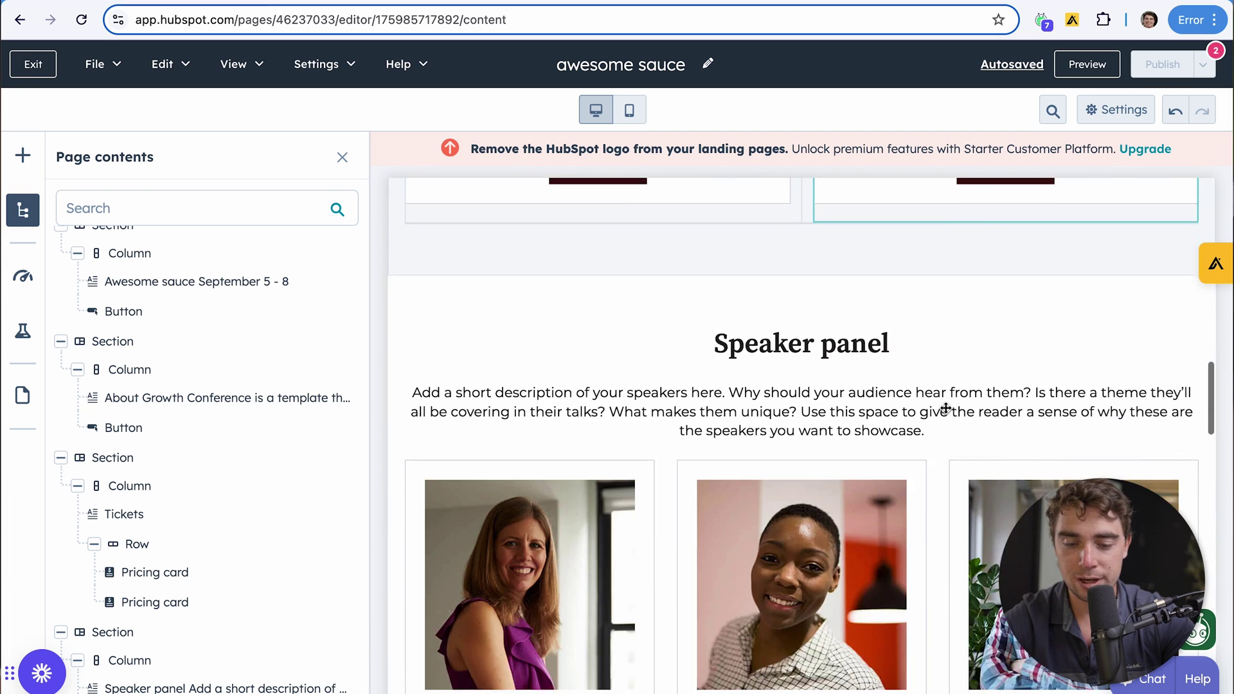
pyautogui.scroll(-2, 945, 408)
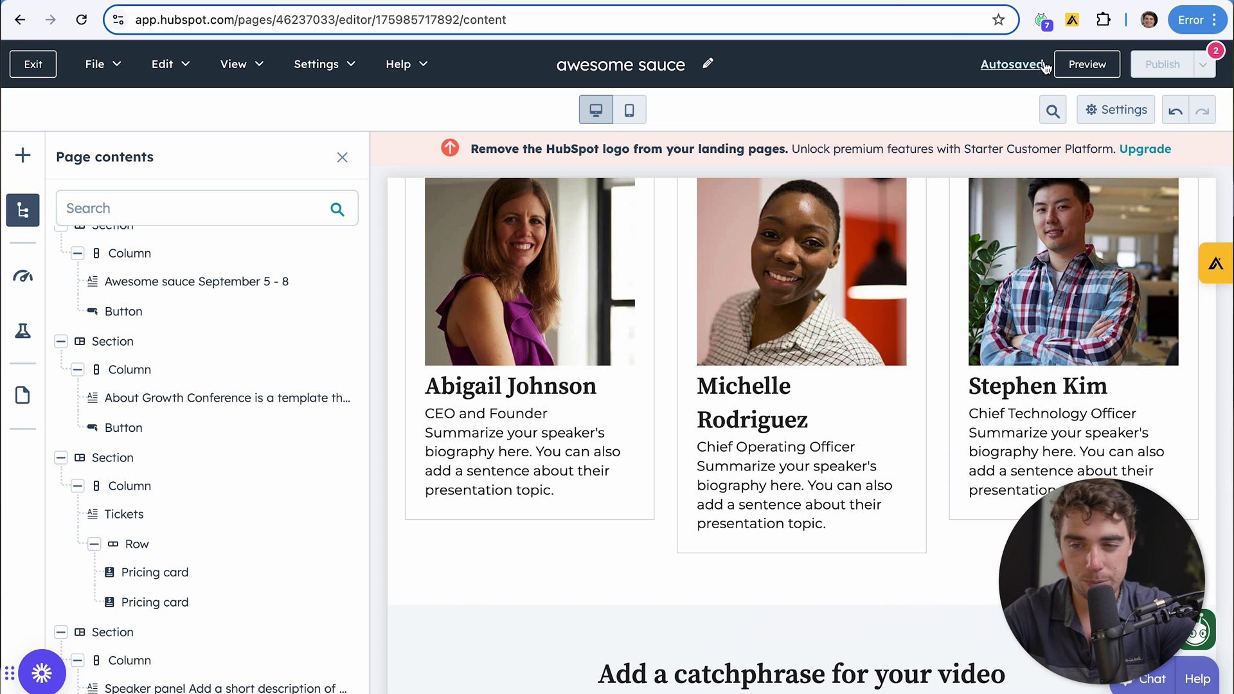
pyautogui.click(1090, 65)
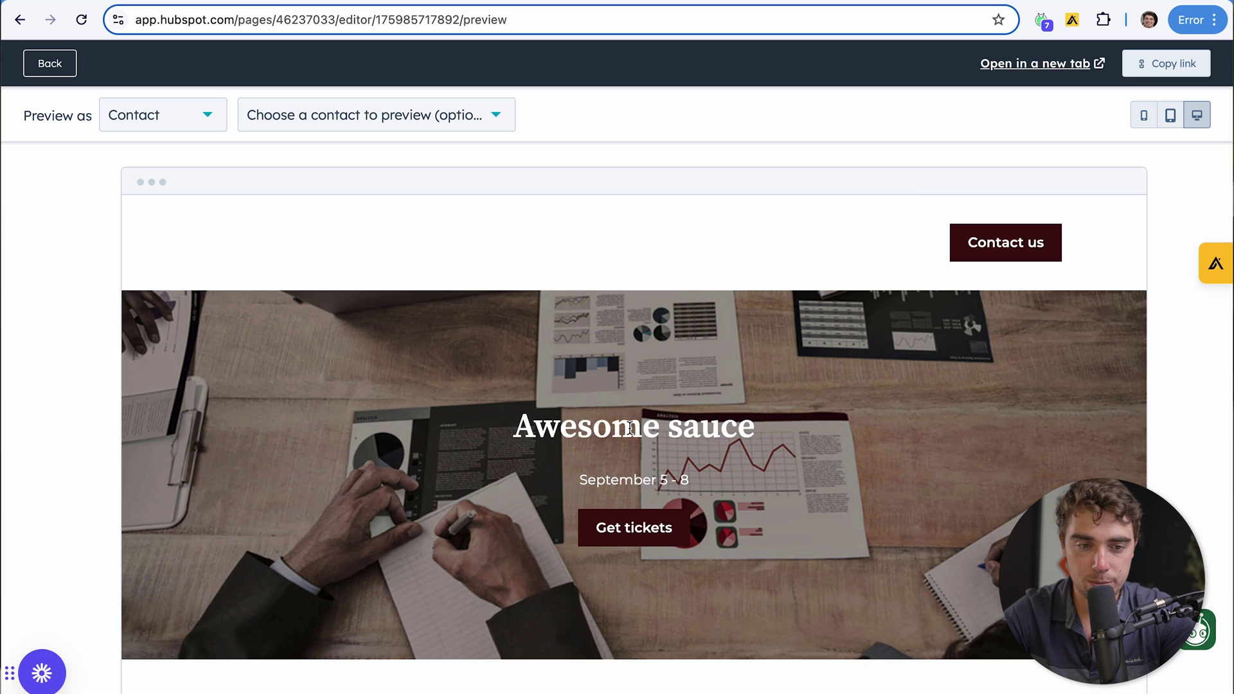
# Open the landing page preview in a new tab and scroll down to the Tickets section
pyautogui.scroll(-20, 630, 429)
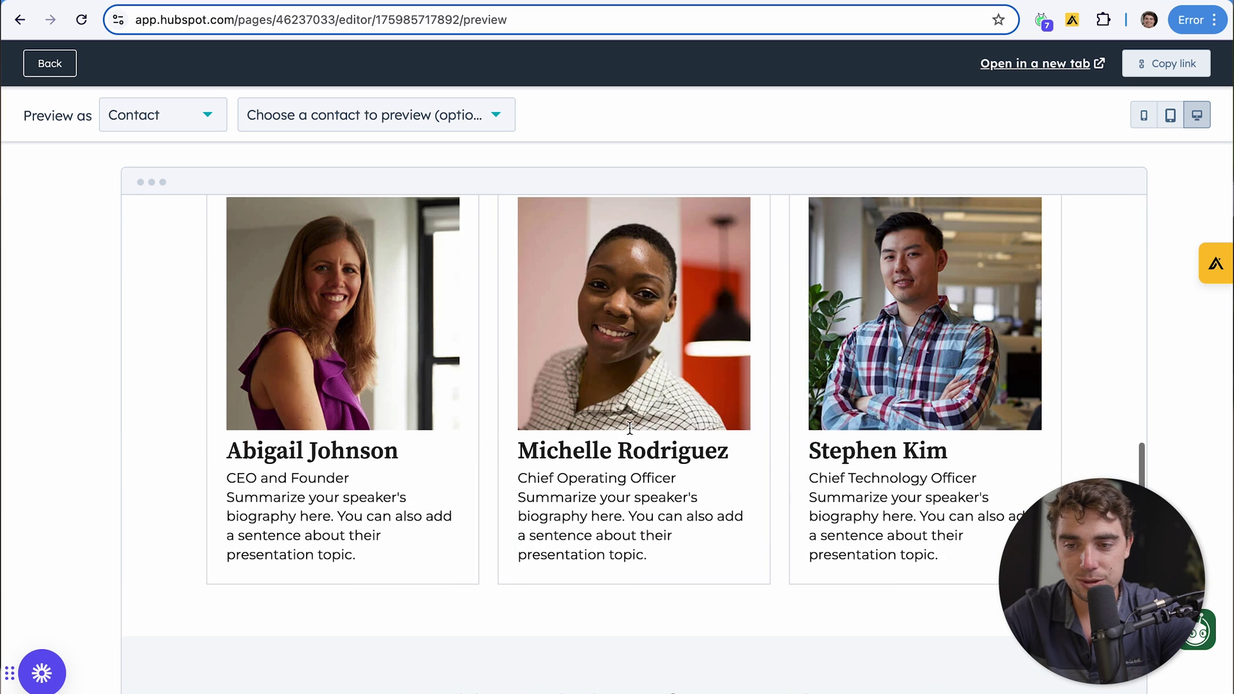
pyautogui.click(1028, 64)
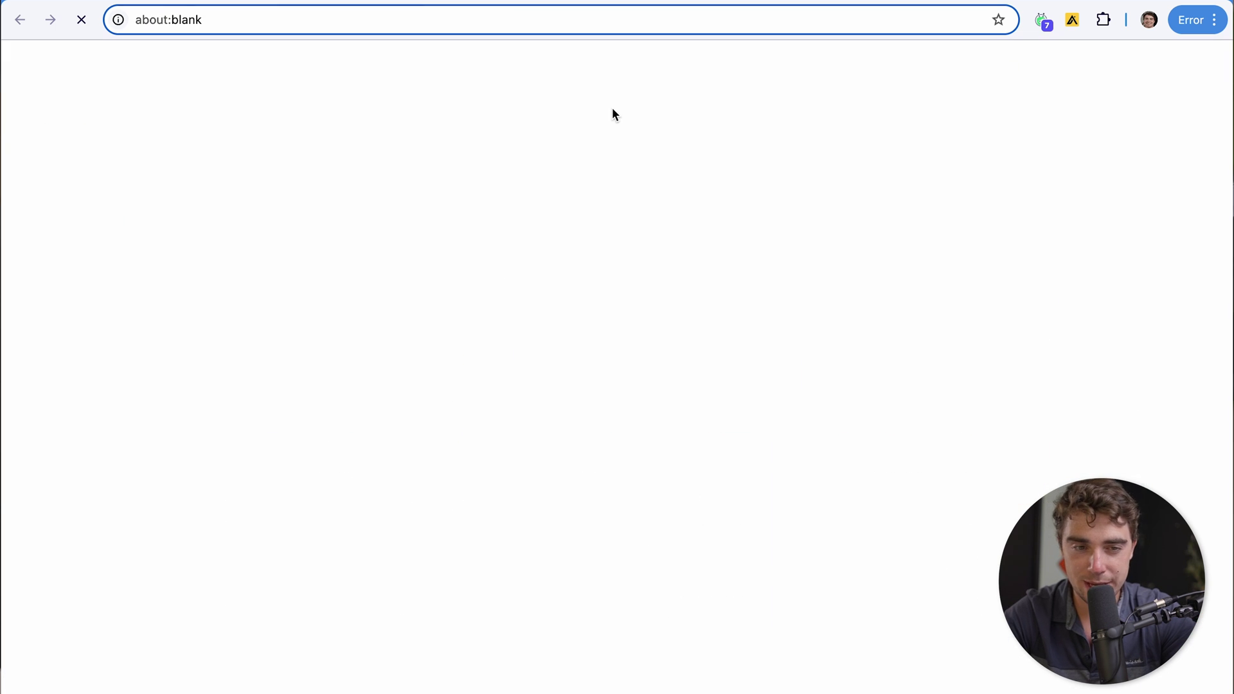
pyautogui.scroll(-3, 523, 487)
pyautogui.scroll(-2, 522, 483)
pyautogui.scroll(-4, 268, 394)
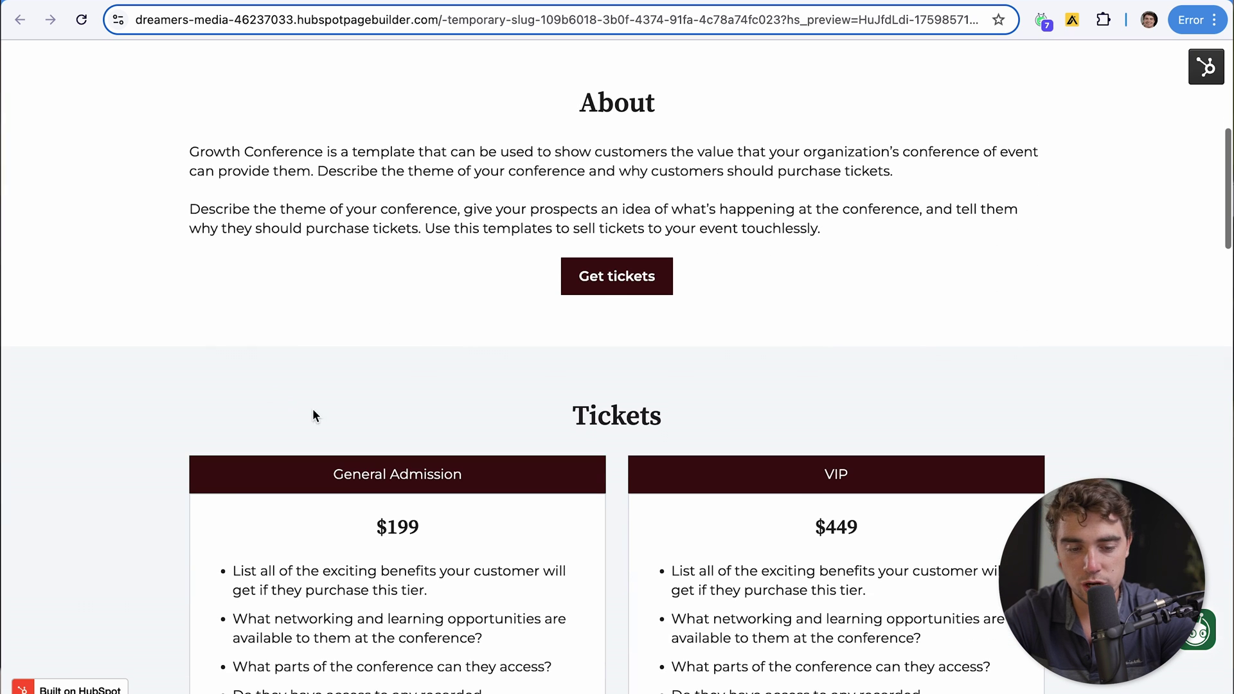
pyautogui.scroll(-3, 378, 514)
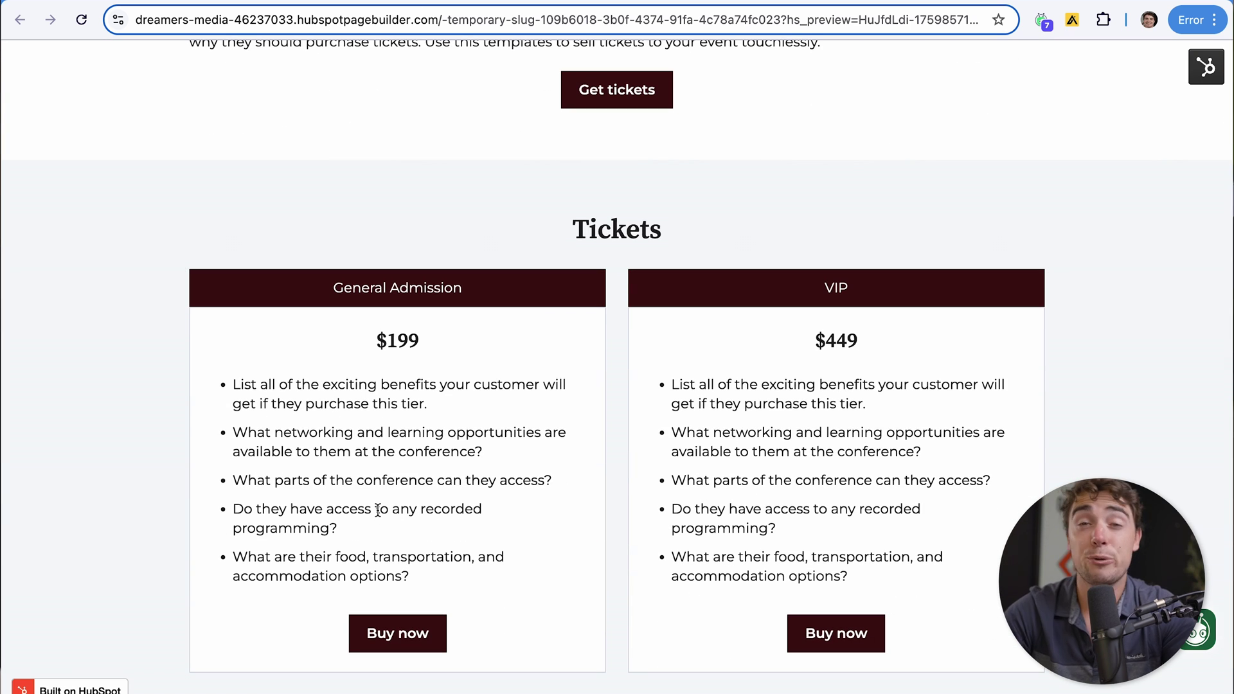
pyautogui.scroll(-1, 385, 521)
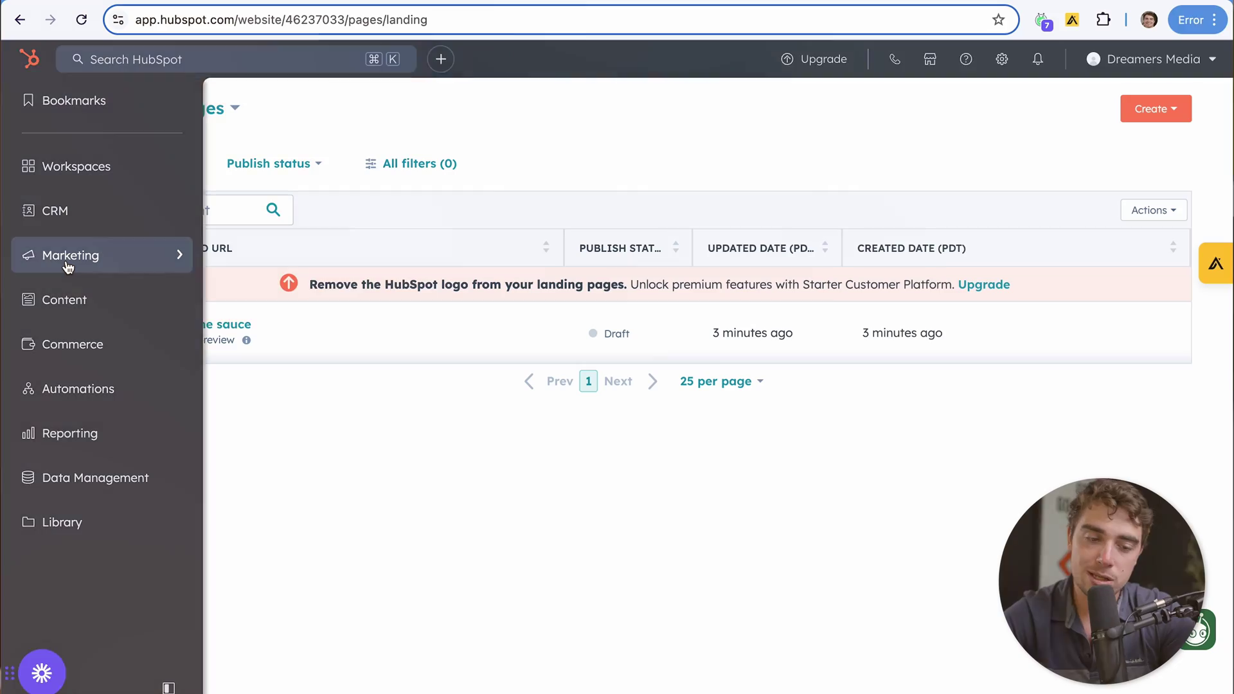
# Open Marketing Email as new to email and skip the setup checklist
pyautogui.moveTo(69, 267)
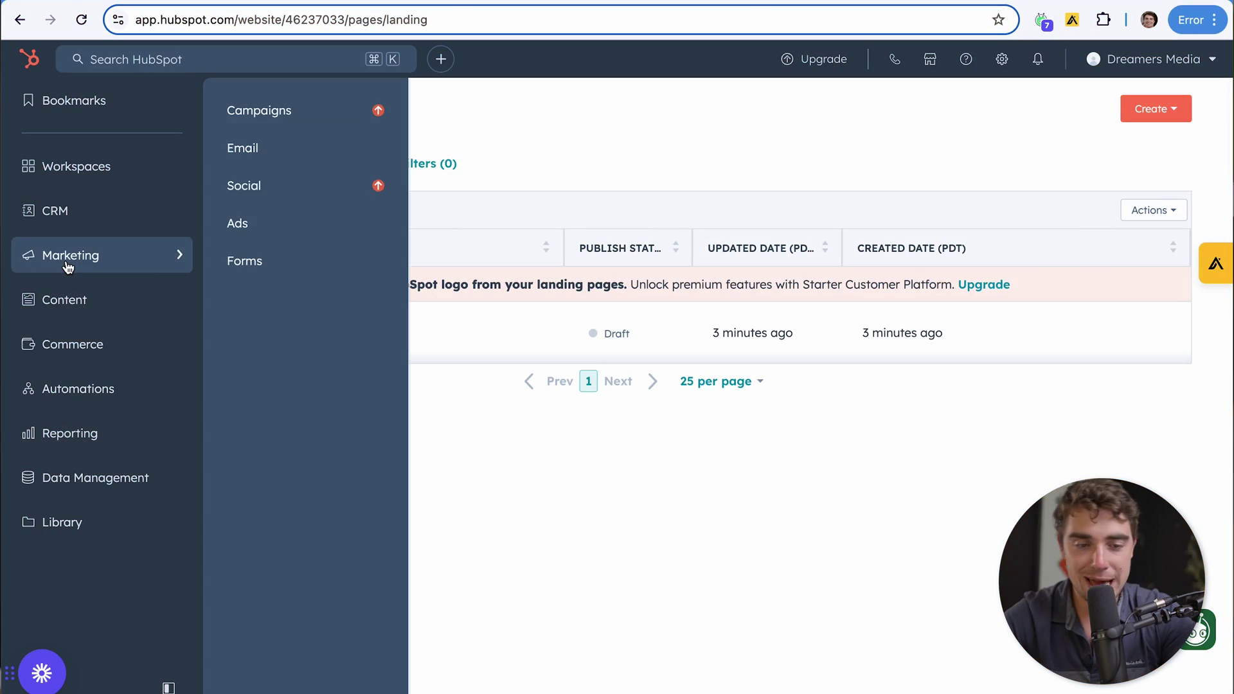
pyautogui.click(252, 158)
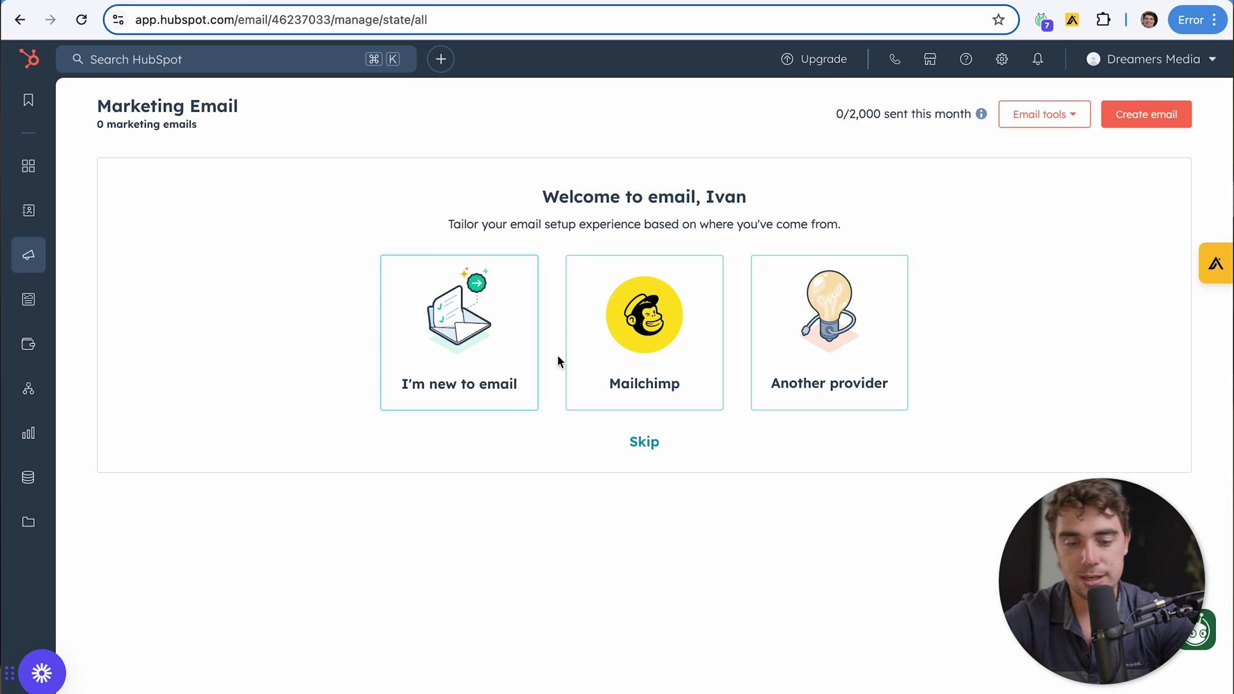
pyautogui.click(441, 342)
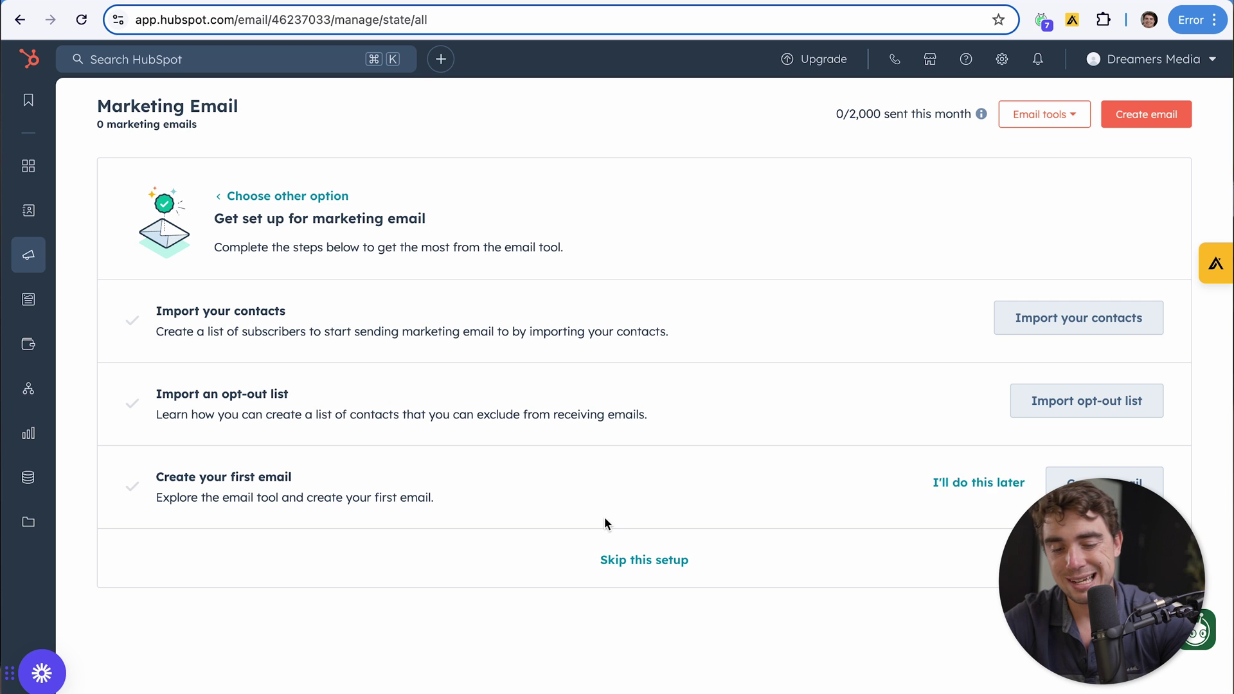
pyautogui.click(624, 559)
pyautogui.click(496, 207)
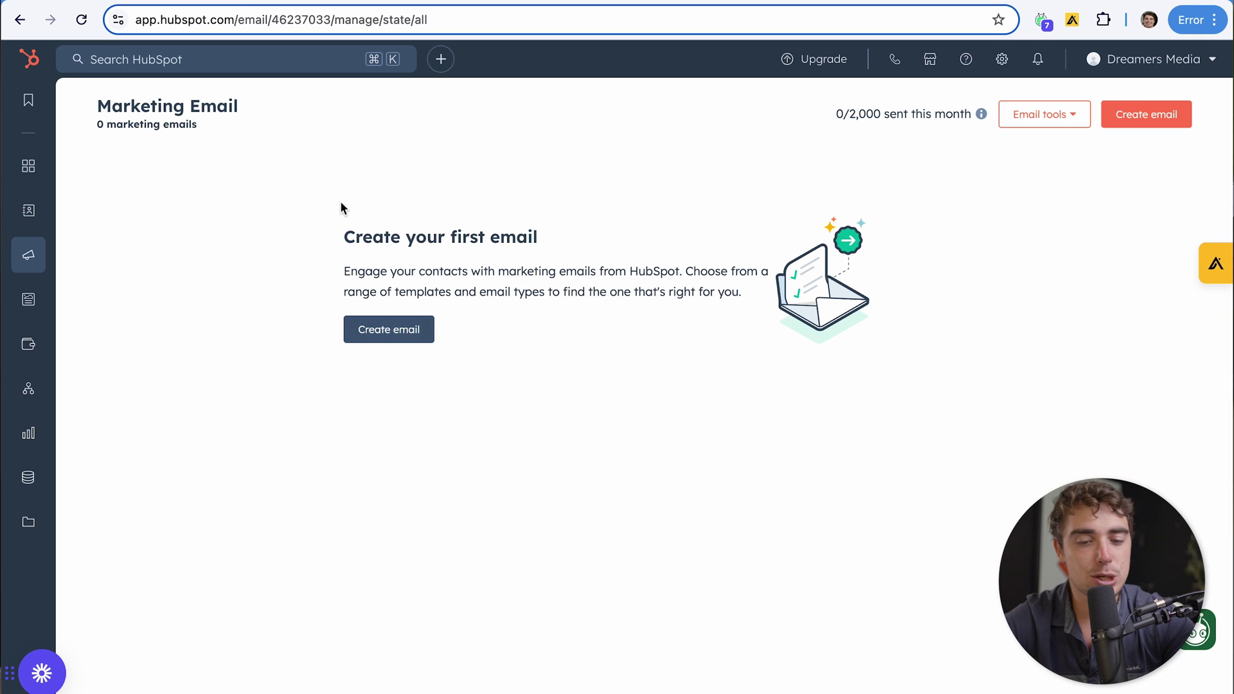
# Create a Regular email using the Ecommerce Re Engagement template
pyautogui.click(372, 336)
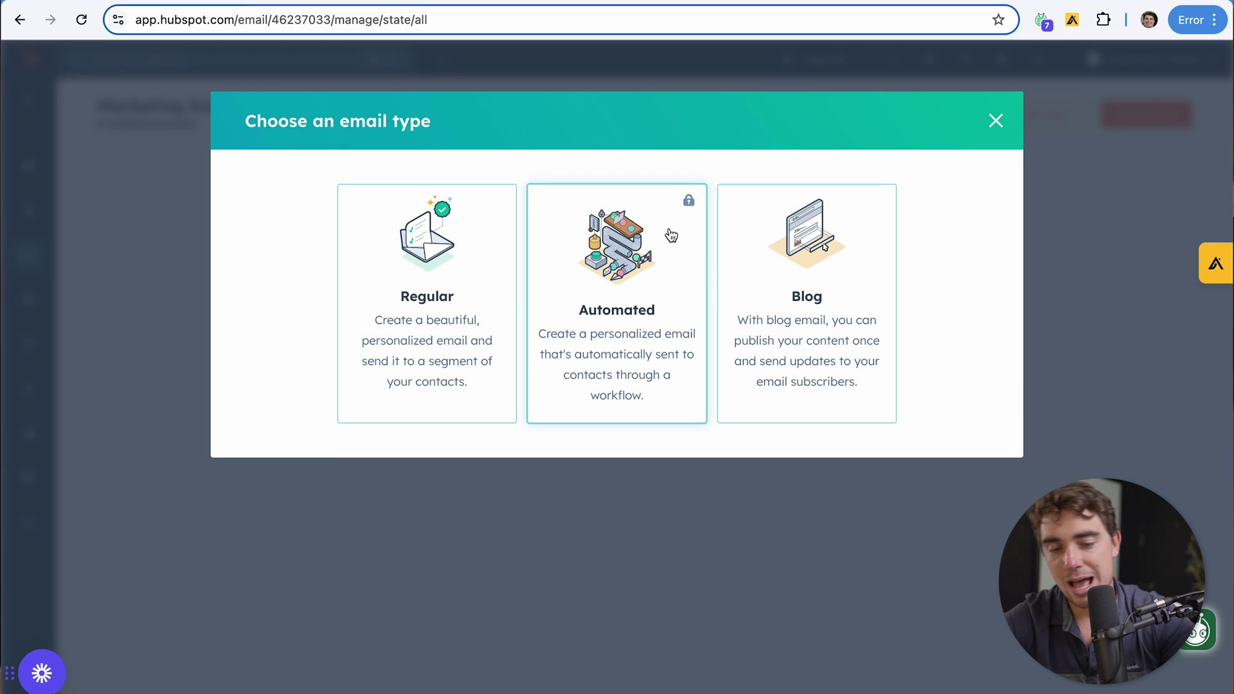
pyautogui.click(514, 302)
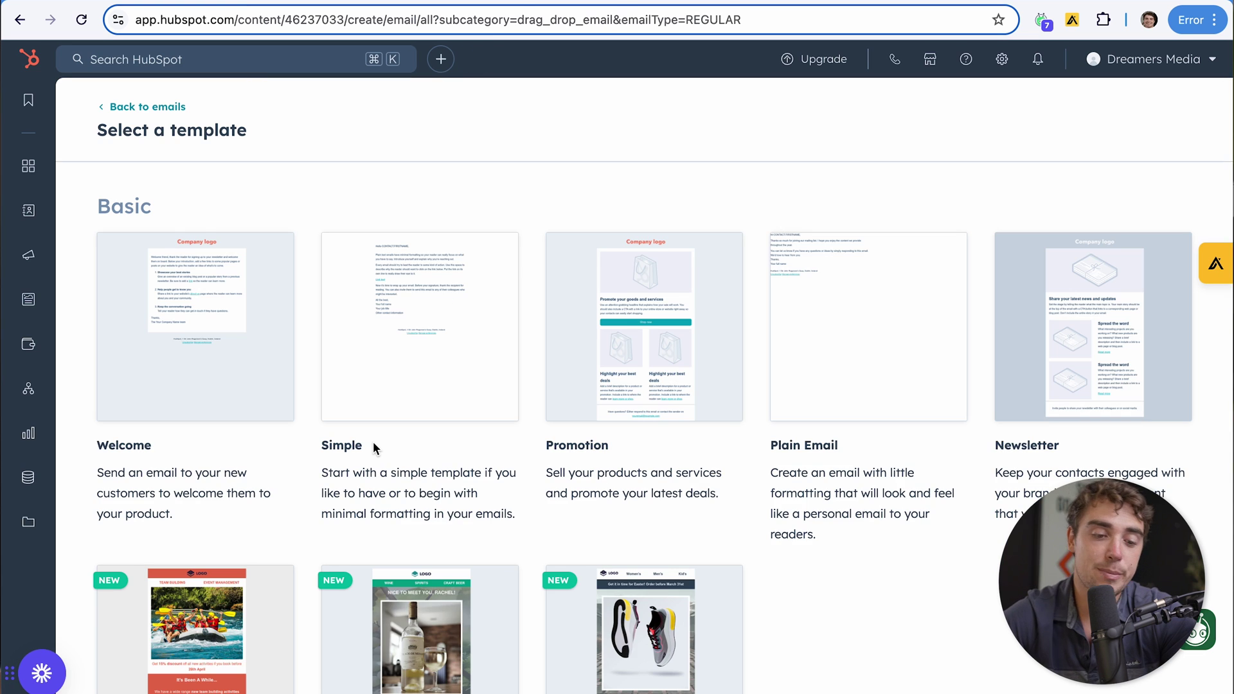
pyautogui.scroll(-3, 373, 442)
pyautogui.scroll(-6, 372, 441)
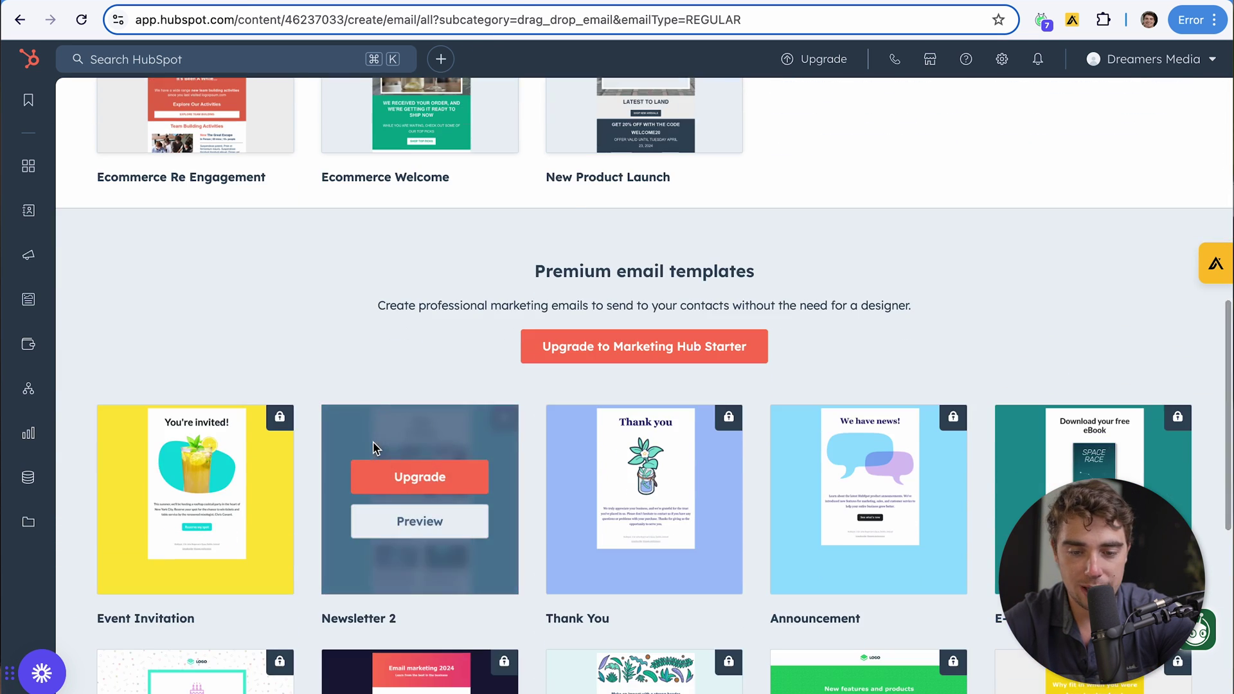
pyautogui.scroll(4, 375, 446)
pyautogui.scroll(1, 374, 448)
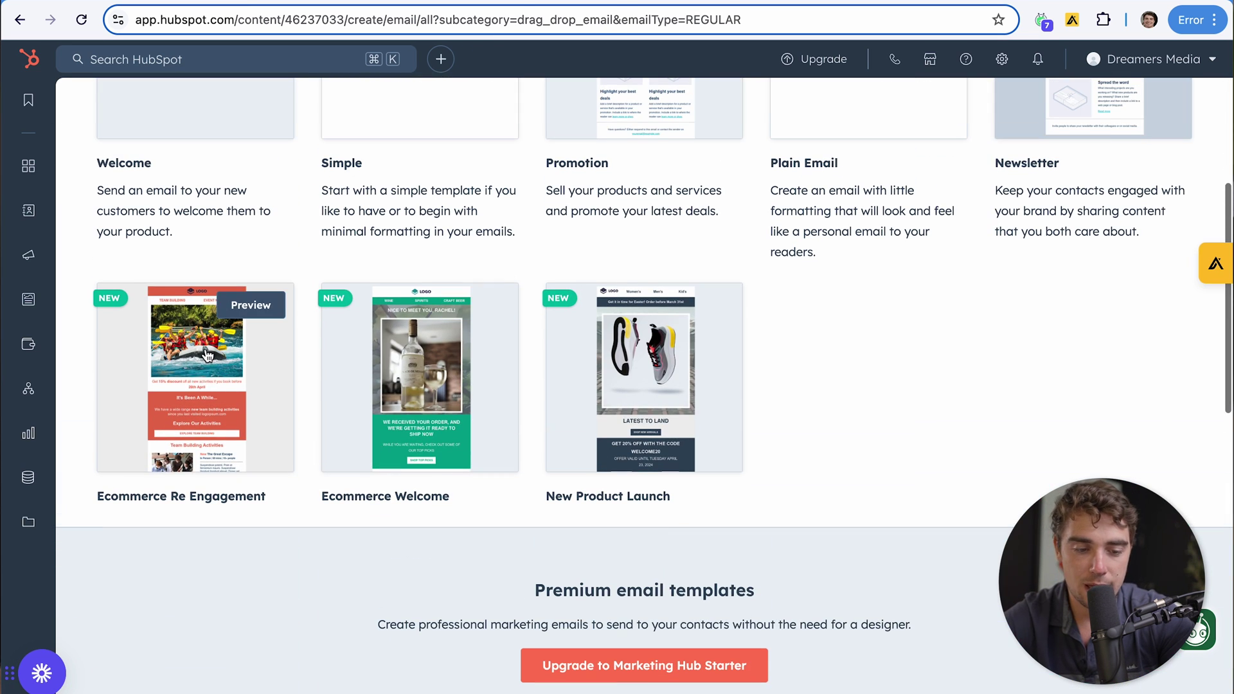
pyautogui.click(187, 407)
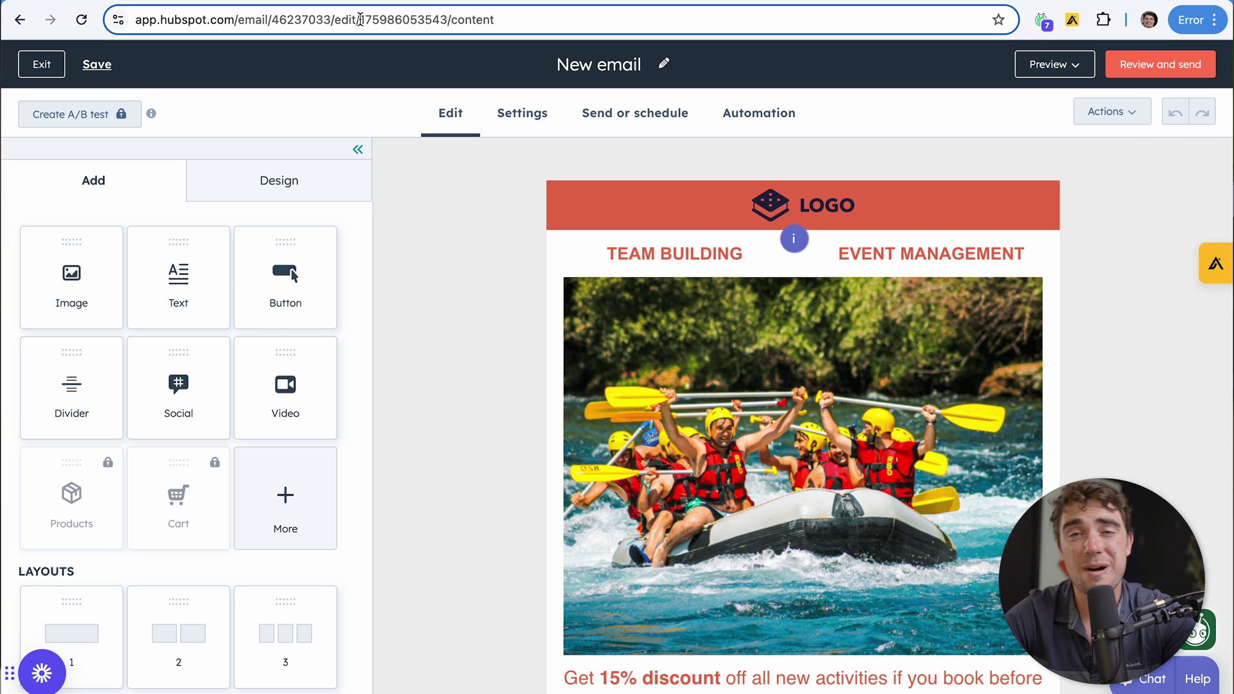
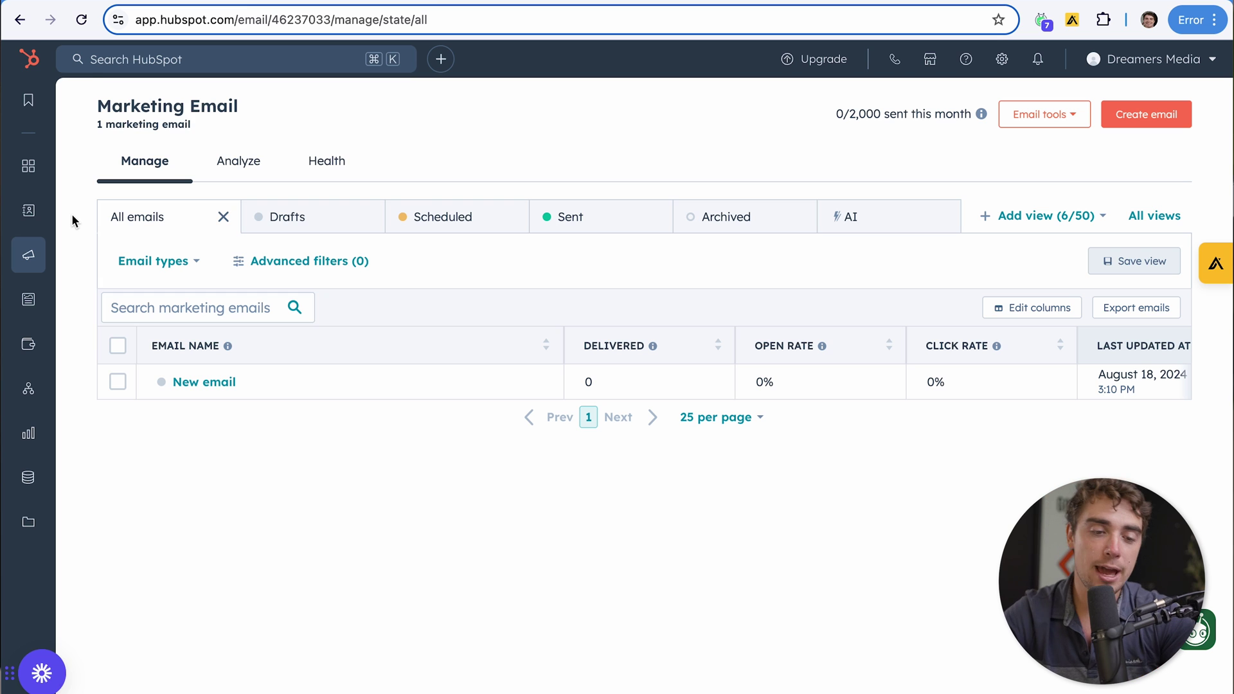
# View the Marketing Email dashboard listing New email with 0 delivered and a 0% open rate
pyautogui.moveTo(29, 217)
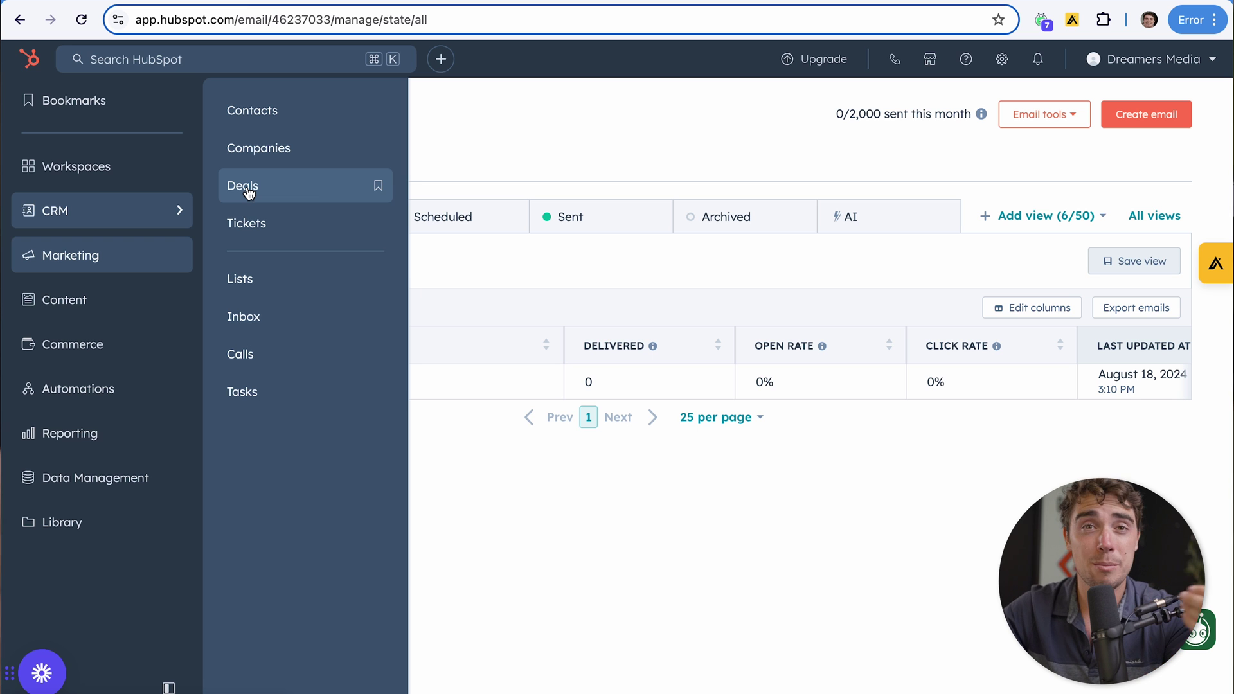
# Switch to the CRM Contacts list showing all 32 contact records
pyautogui.click(178, 210)
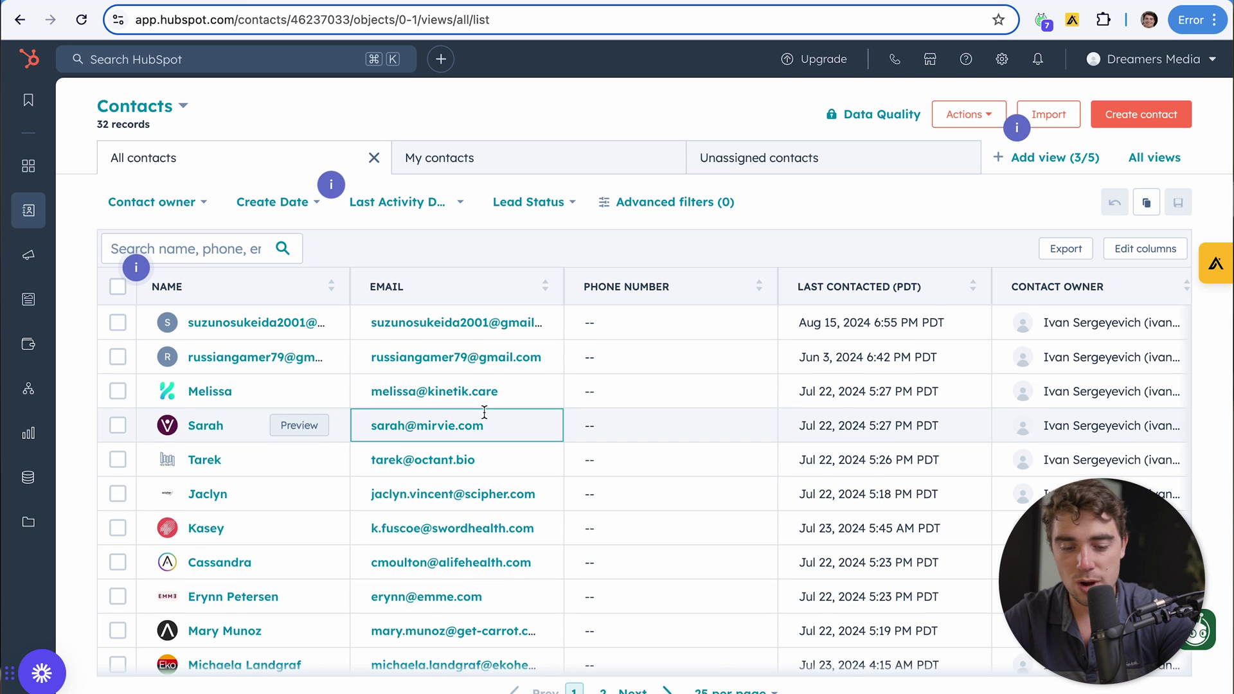
# Open the Reports list from Reporting, showing the 6 email reports
pyautogui.scroll(-7, 485, 419)
pyautogui.scroll(7, 486, 419)
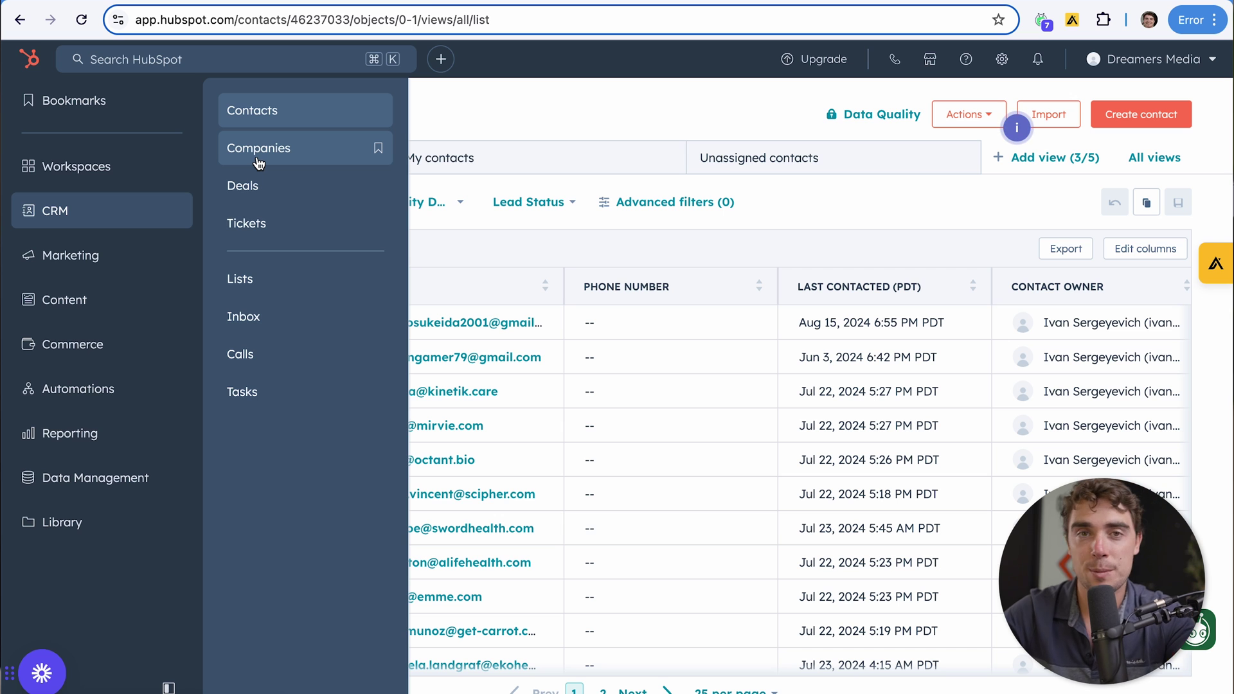
pyautogui.moveTo(59, 436)
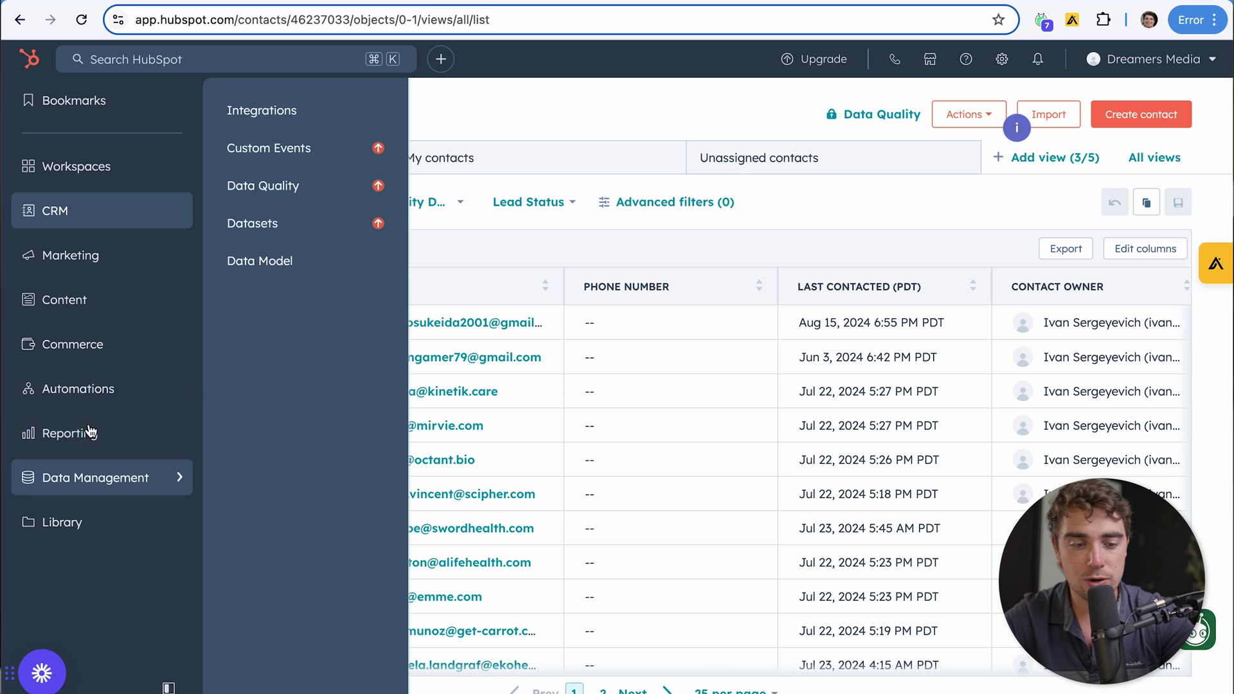
pyautogui.click(251, 165)
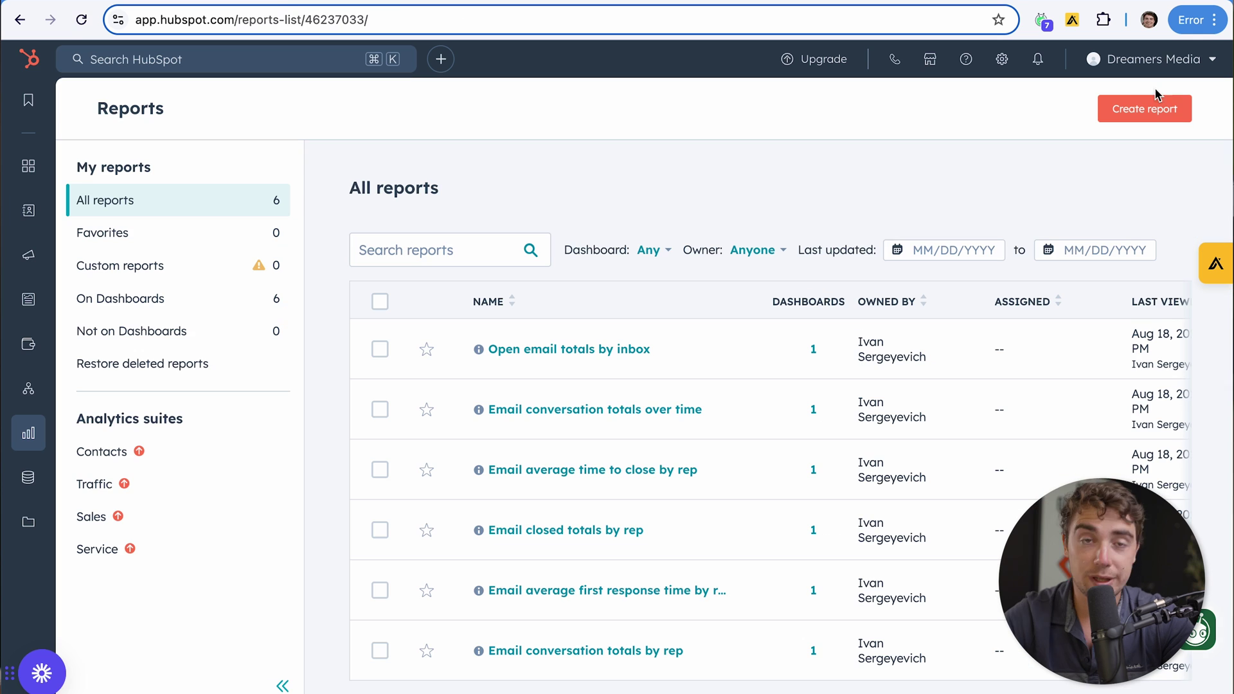
# Start a new report to reach the Create report page with 132 templates
pyautogui.click(1123, 111)
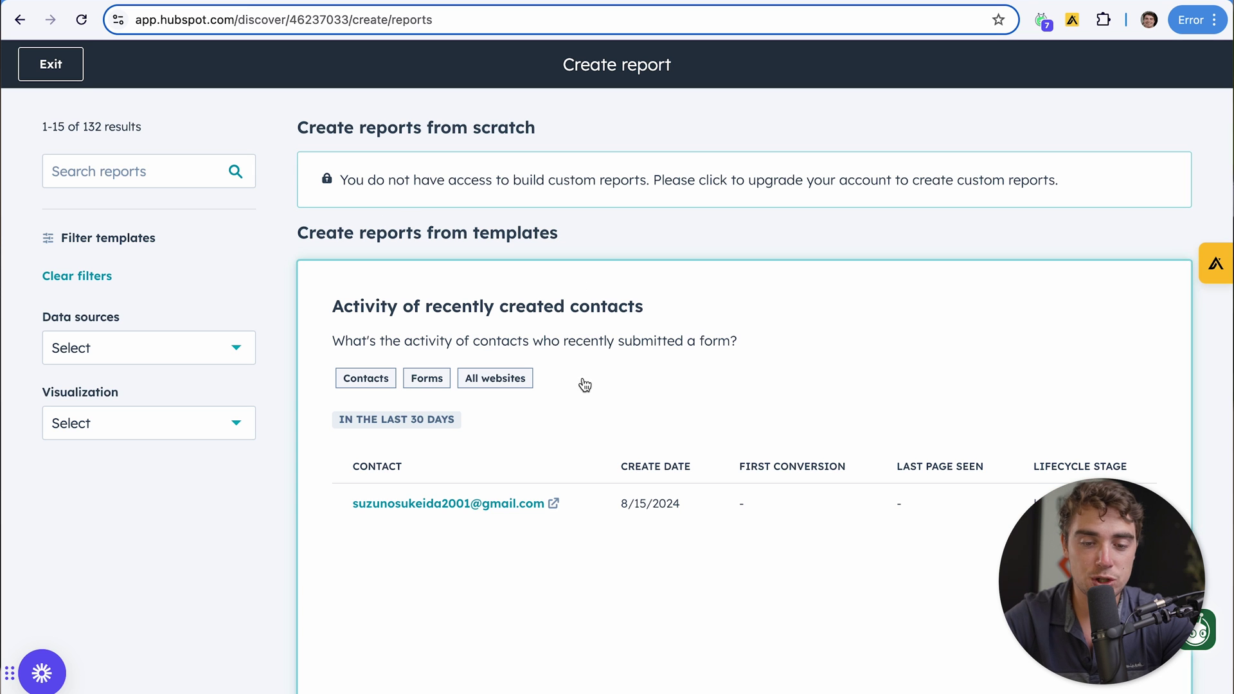
# Scroll down through the available report templates
pyautogui.scroll(-10, 504, 408)
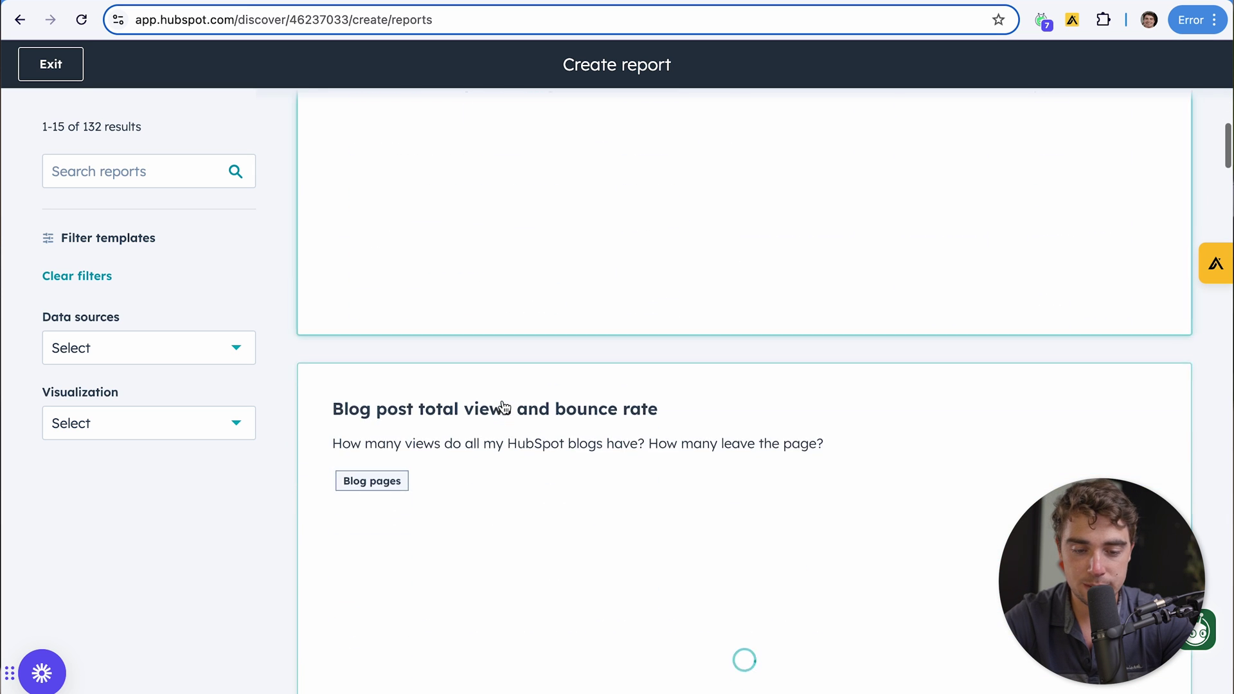
pyautogui.scroll(-5, 505, 408)
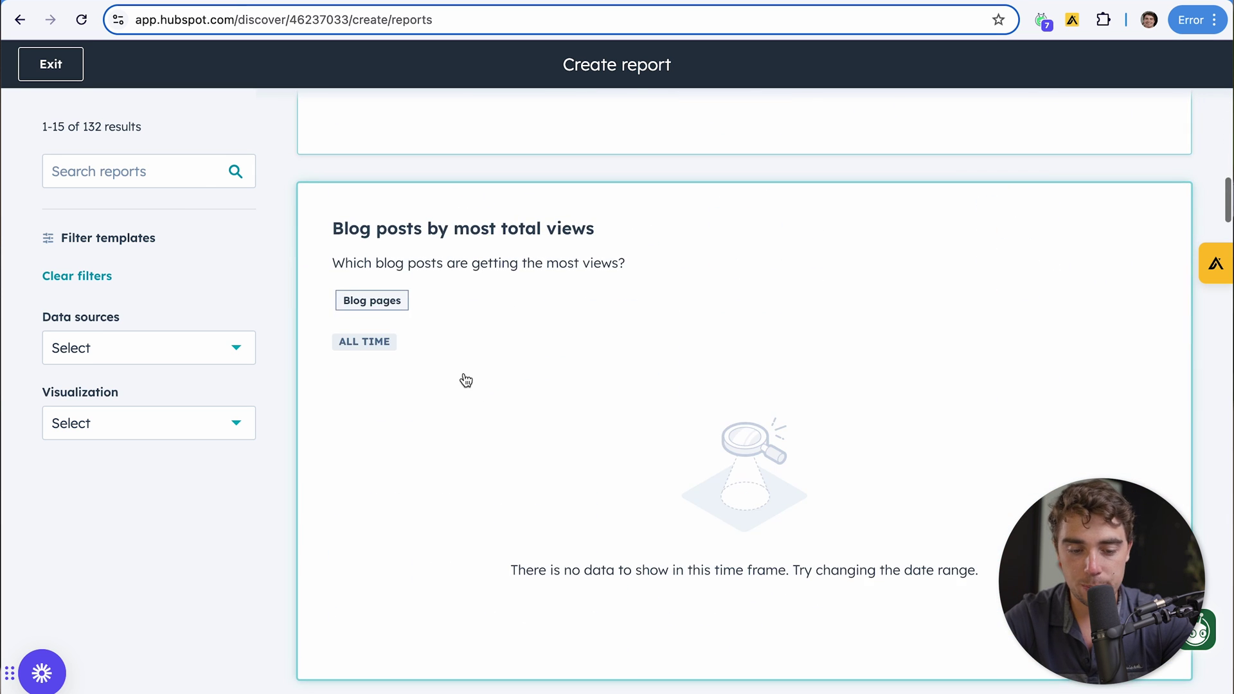
pyautogui.scroll(-5, 465, 380)
pyautogui.scroll(-3, 465, 380)
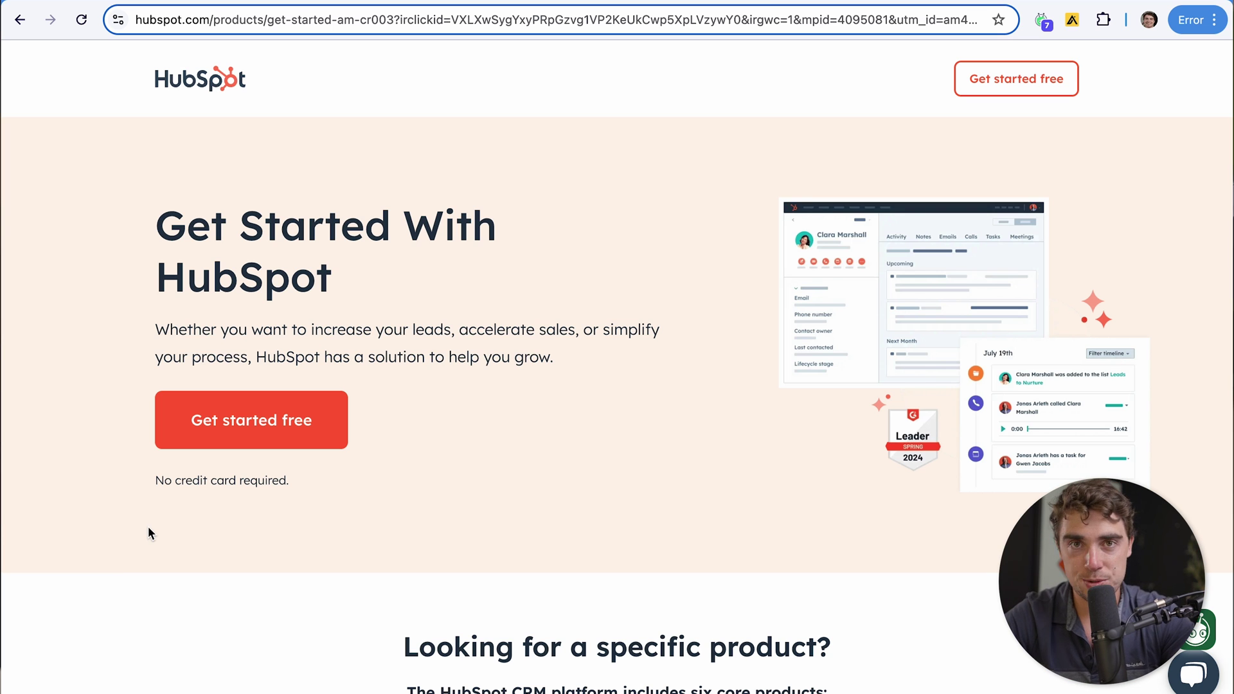
# Begin a free signup as a new user with a saved email address, then set a password
pyautogui.click(289, 419)
pyautogui.click(581, 578)
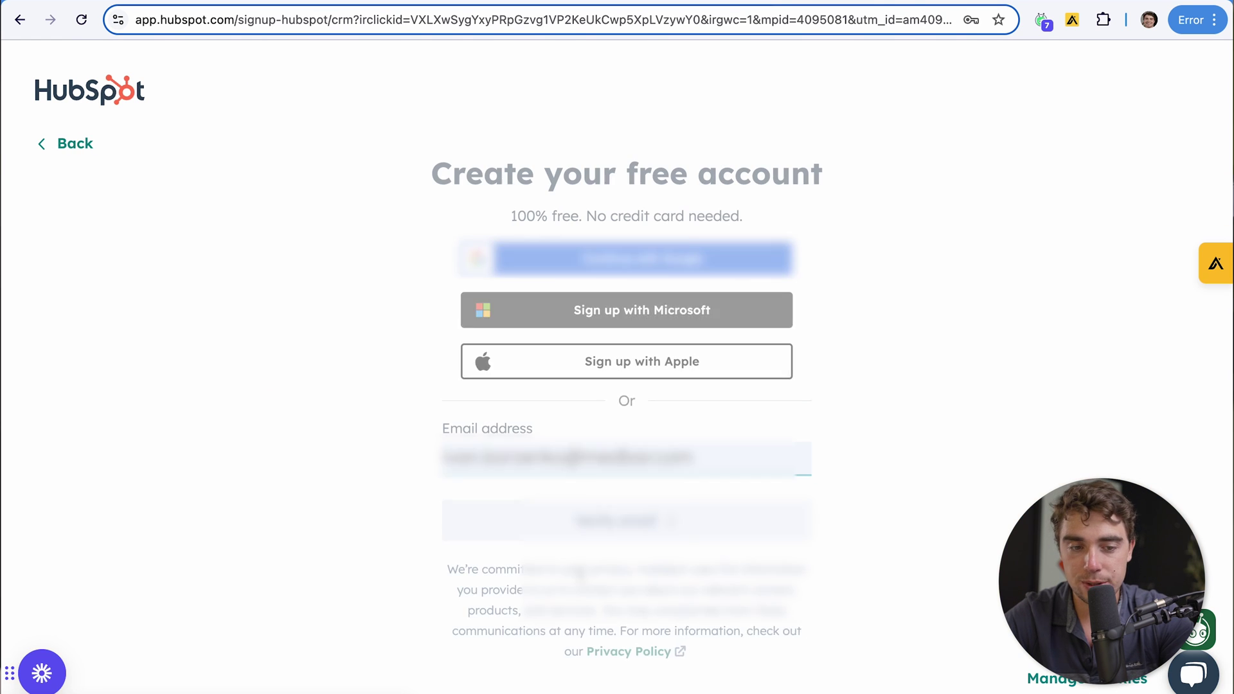
pyautogui.press('Down')
pyautogui.press('Return')
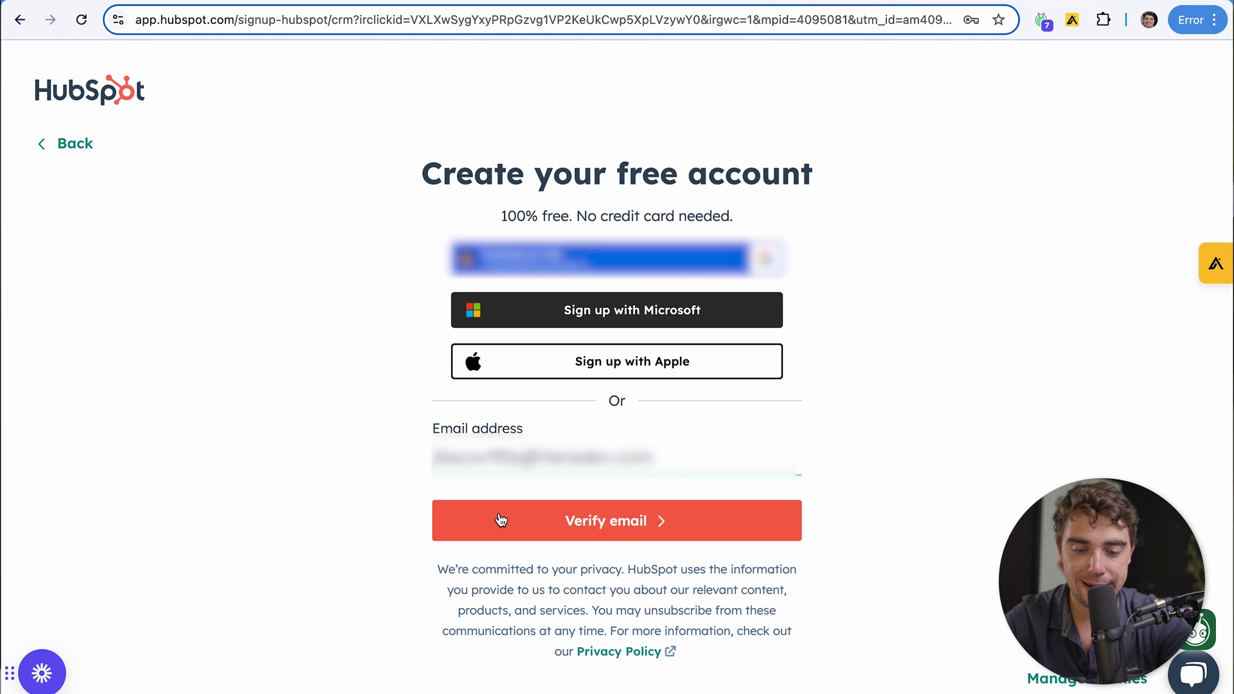
pyautogui.click(503, 518)
pyautogui.click(560, 575)
pyautogui.write('123')
pyautogui.press('Return')
# Enter the user's first name and continue past the name step
pyautogui.click(468, 297)
pyautogui.write('Ivan')
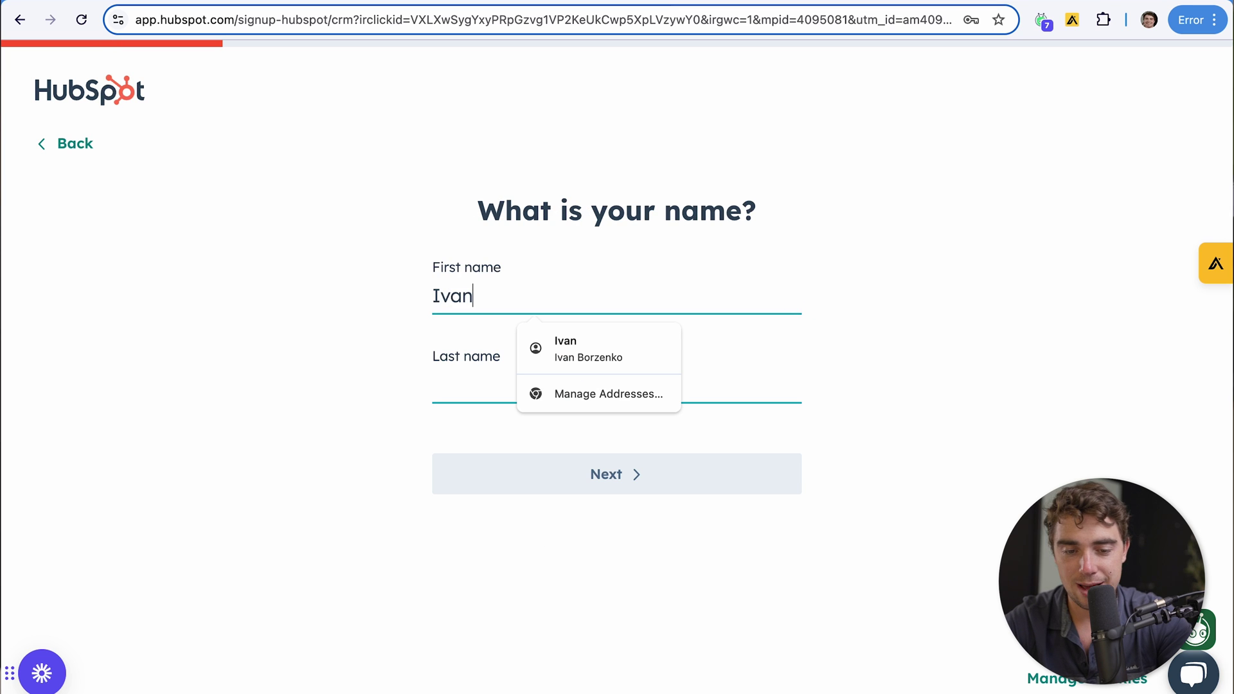
pyautogui.click(483, 381)
pyautogui.click(494, 479)
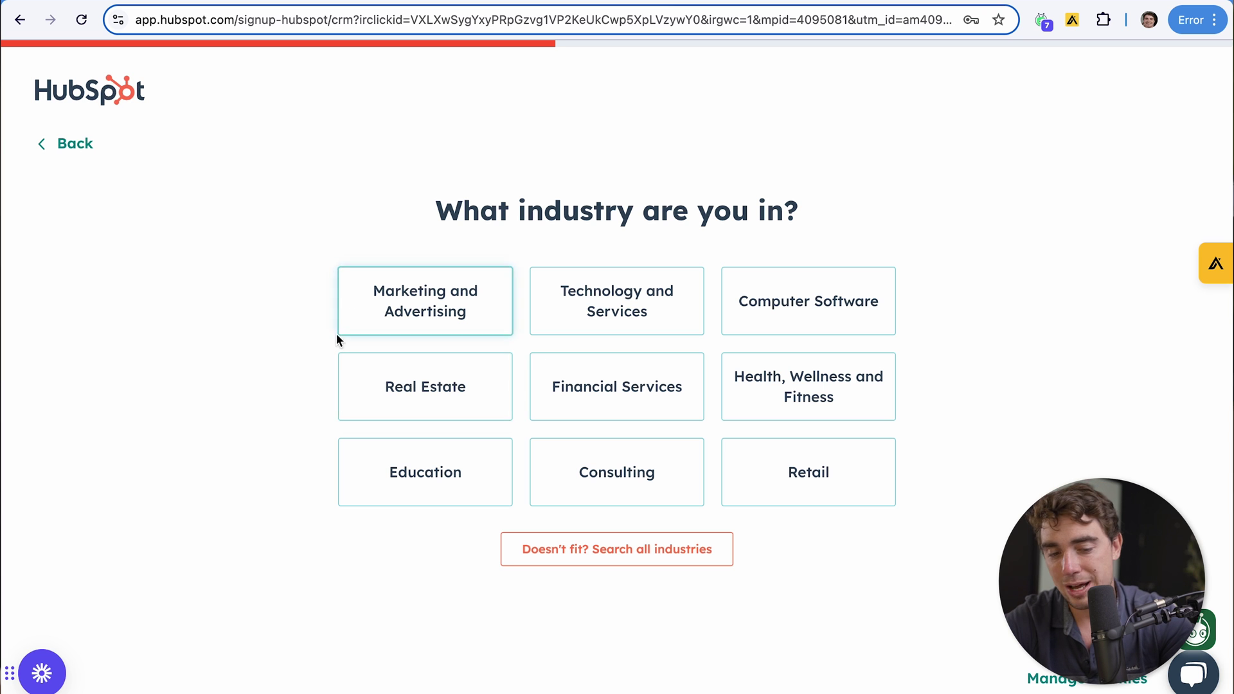
# Choose Real Estate industry, Owner role, Just me size, and create the account with United States hosting
pyautogui.click(392, 386)
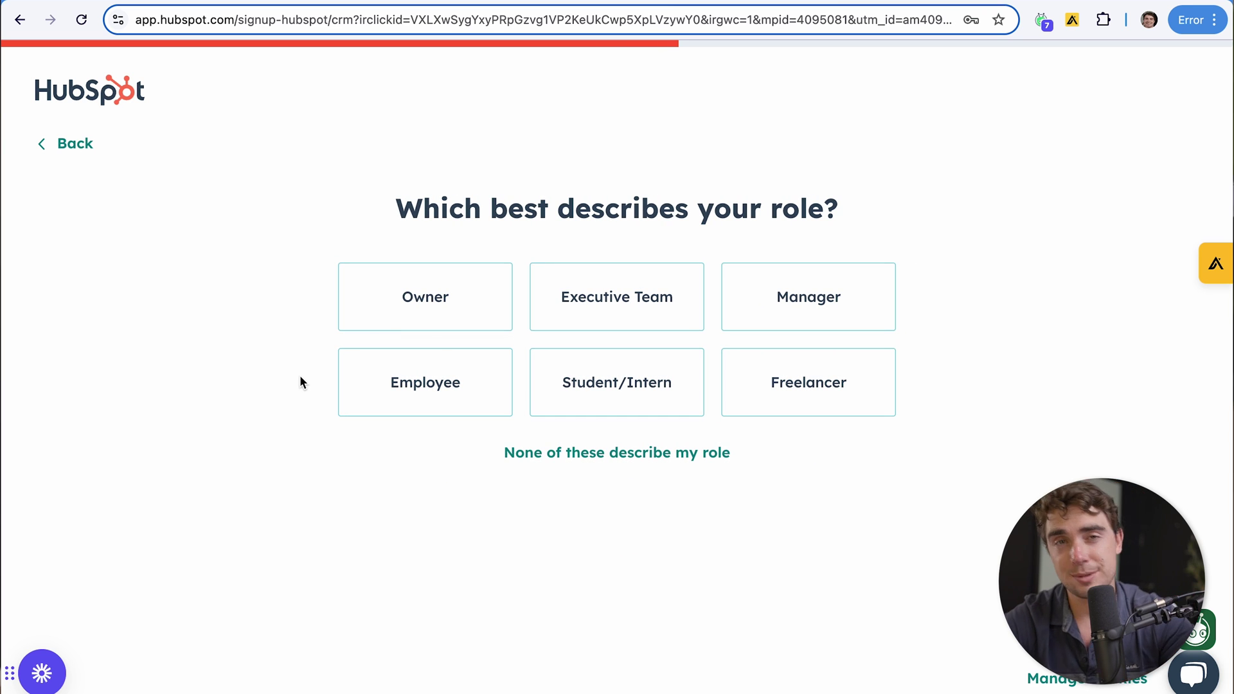
pyautogui.click(422, 315)
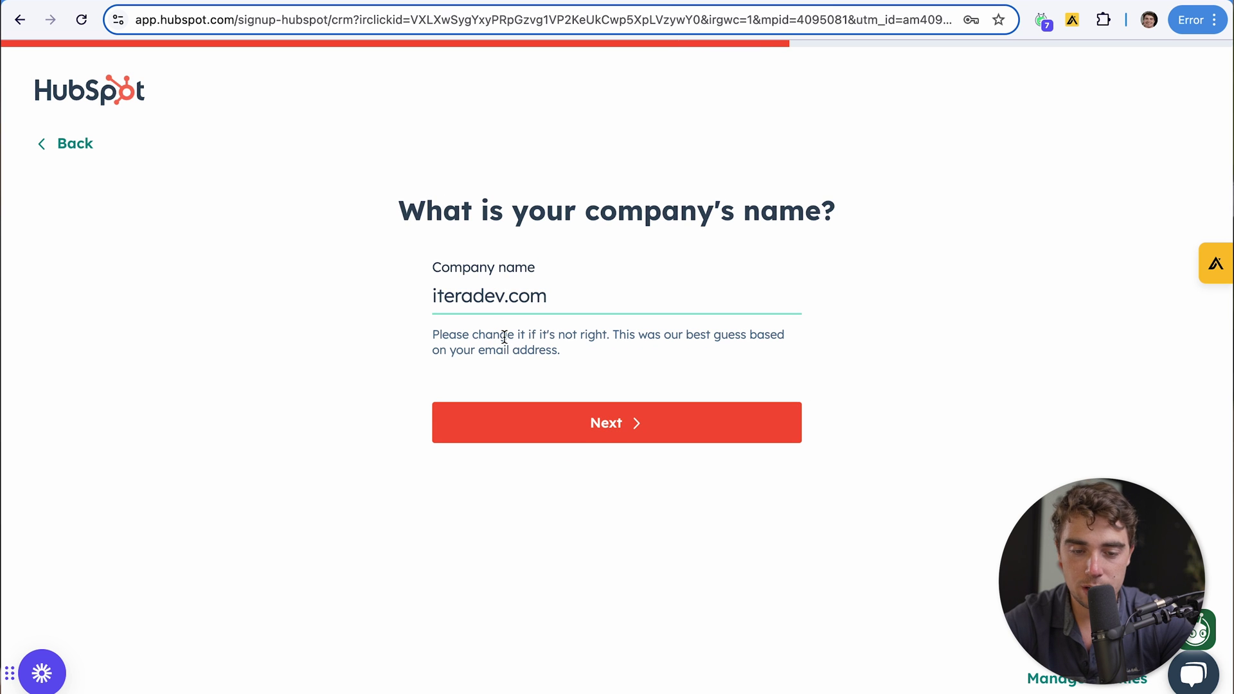
pyautogui.click(559, 428)
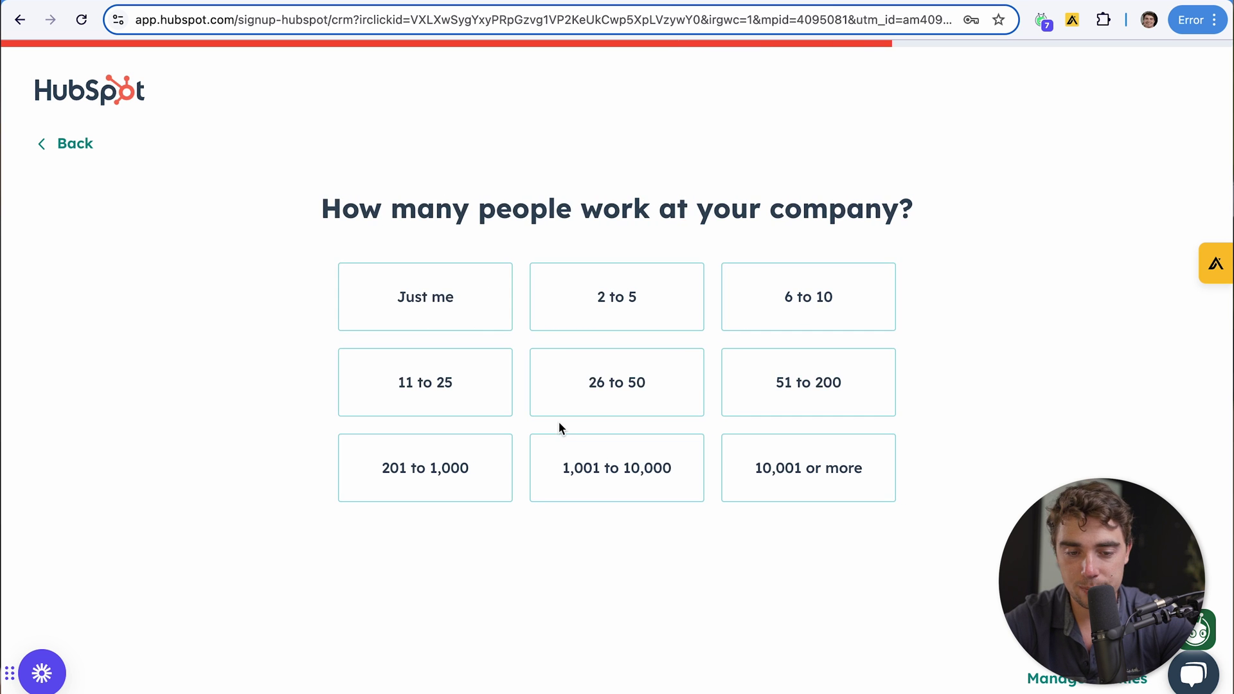
pyautogui.click(448, 307)
pyautogui.click(595, 423)
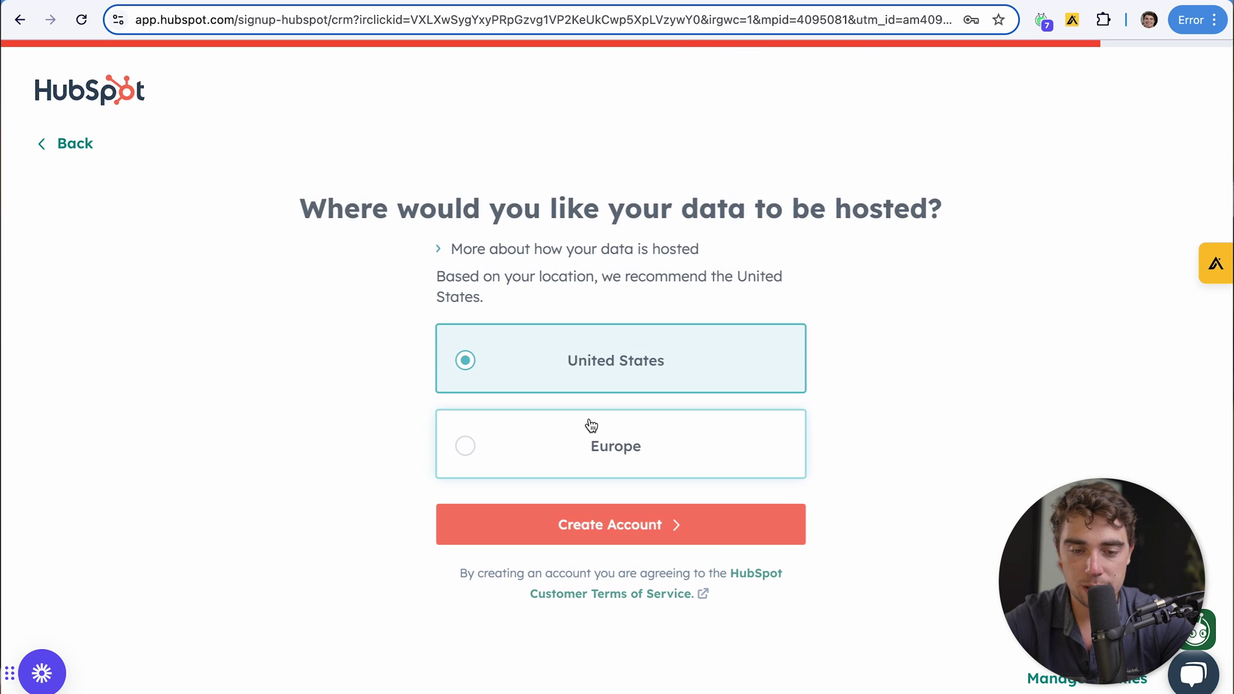
pyautogui.click(589, 525)
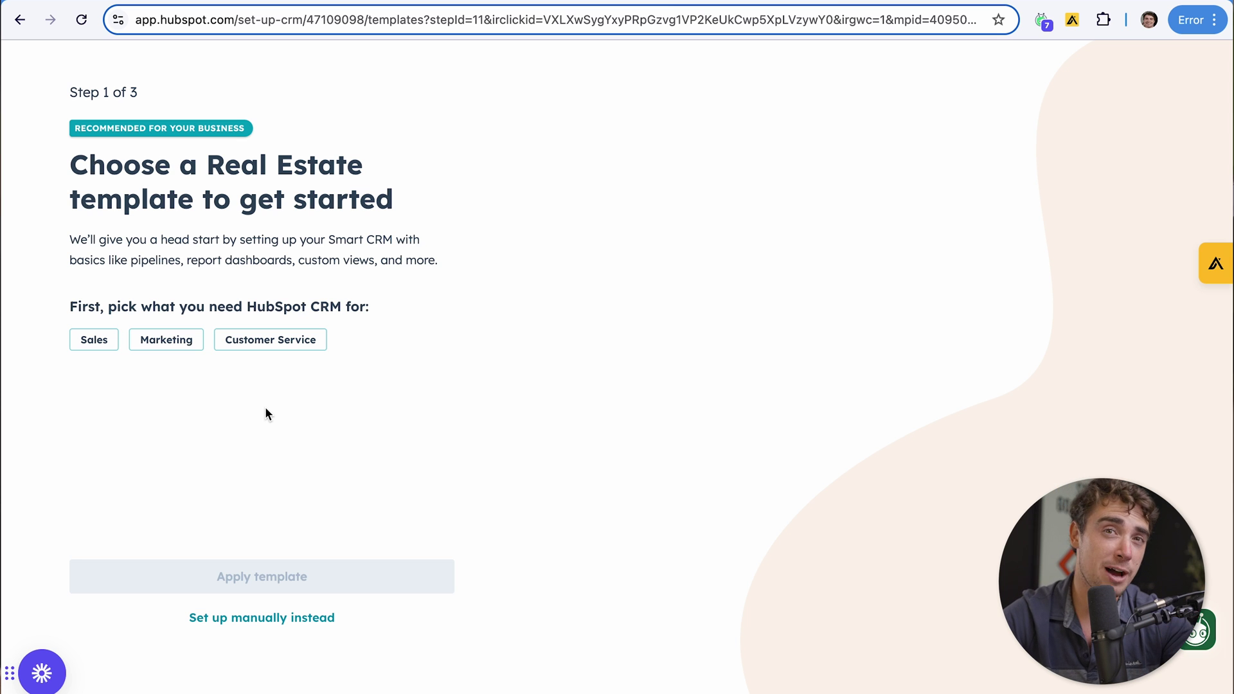
# Skip the Real Estate template and choose to set up the account manually
pyautogui.click(264, 618)
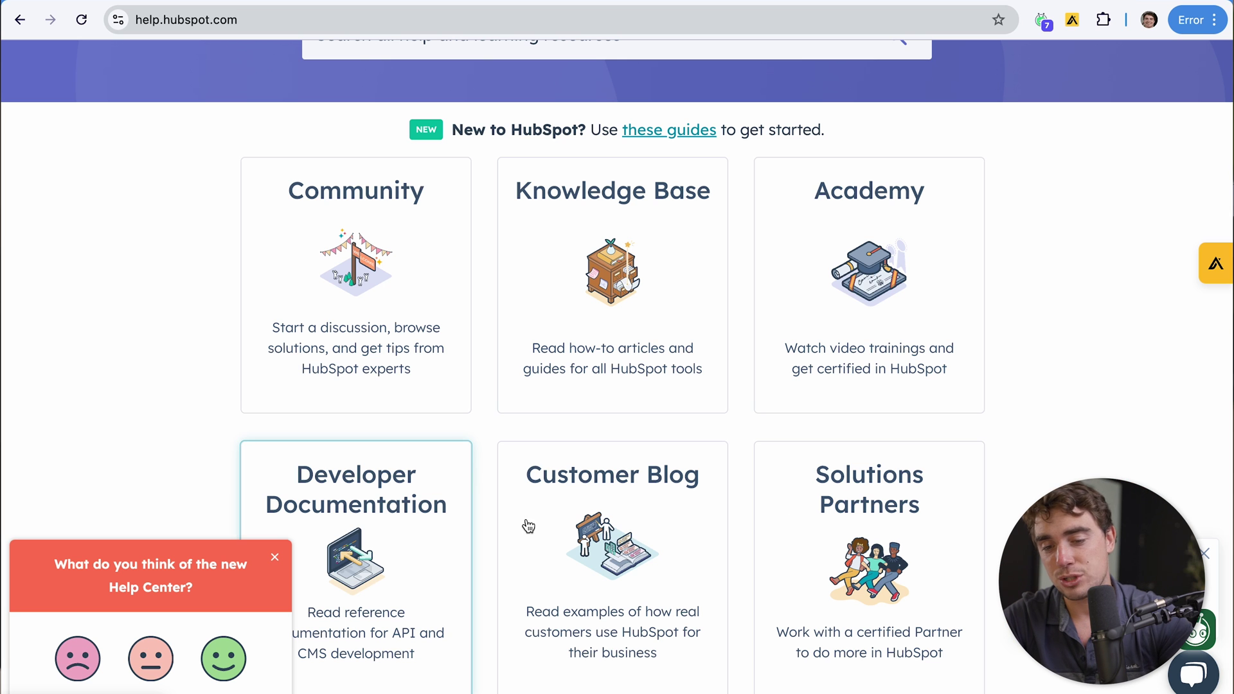
# Open HubSpot Academy and search its training for 'marketing'
pyautogui.click(913, 348)
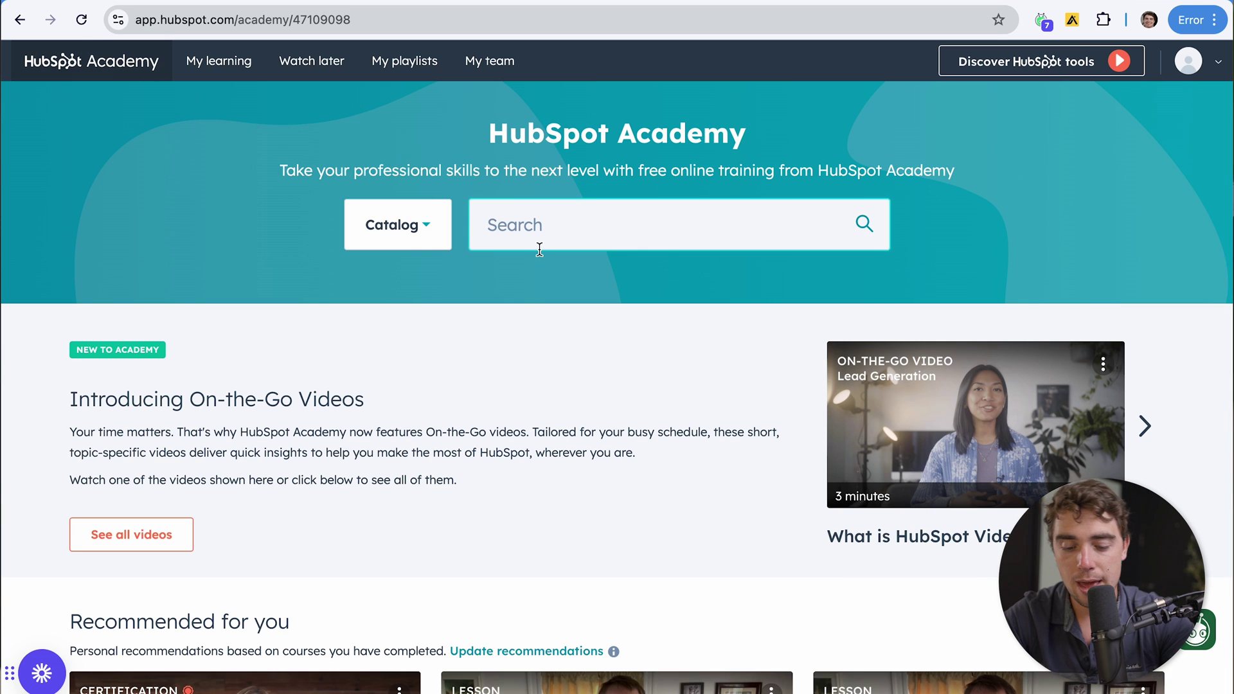
pyautogui.click(537, 239)
pyautogui.write('marketing')
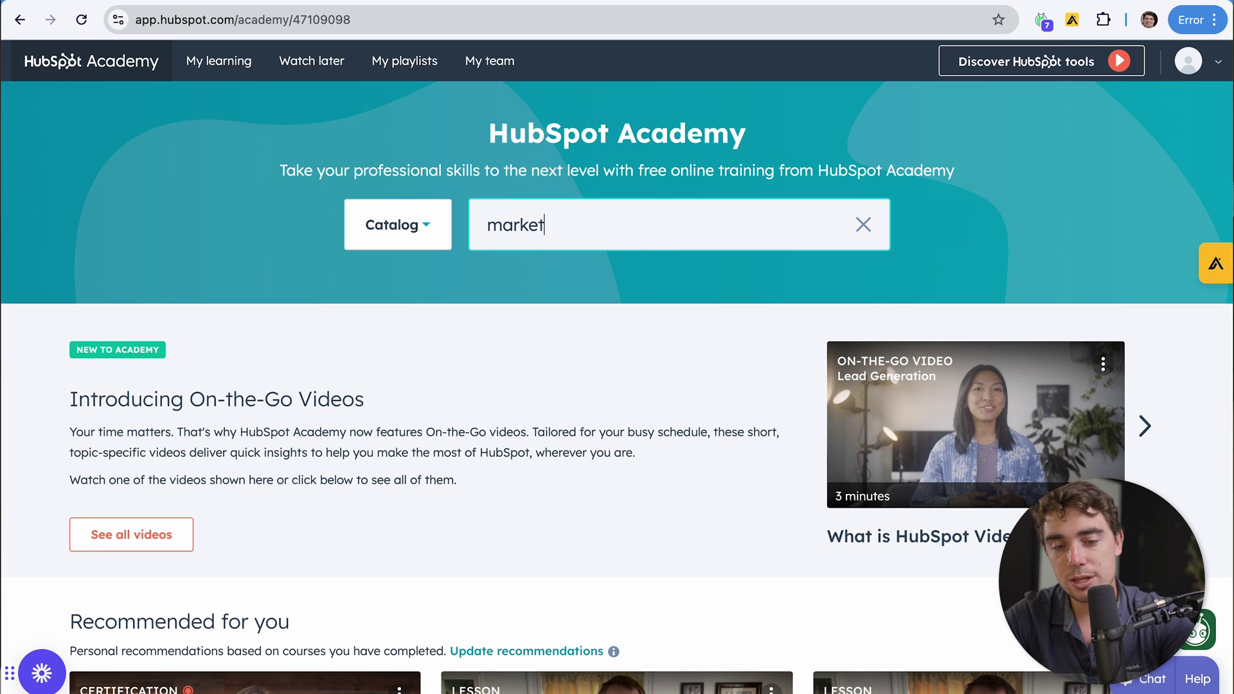
pyautogui.press('Return')
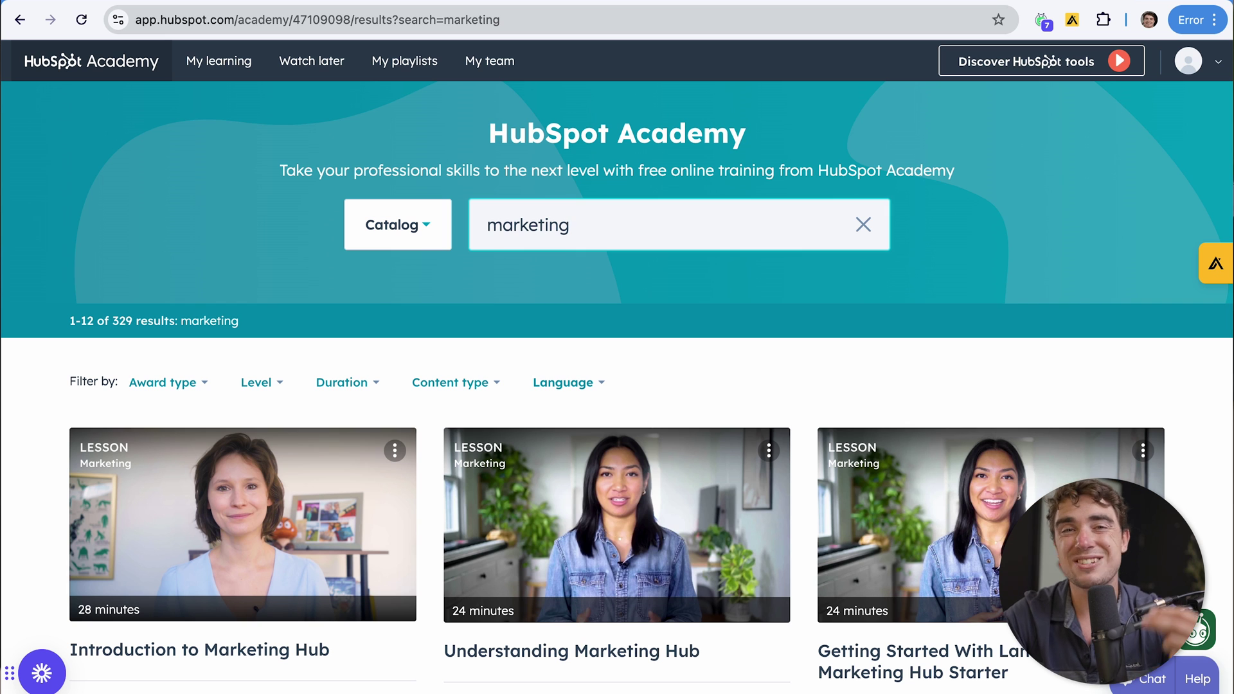